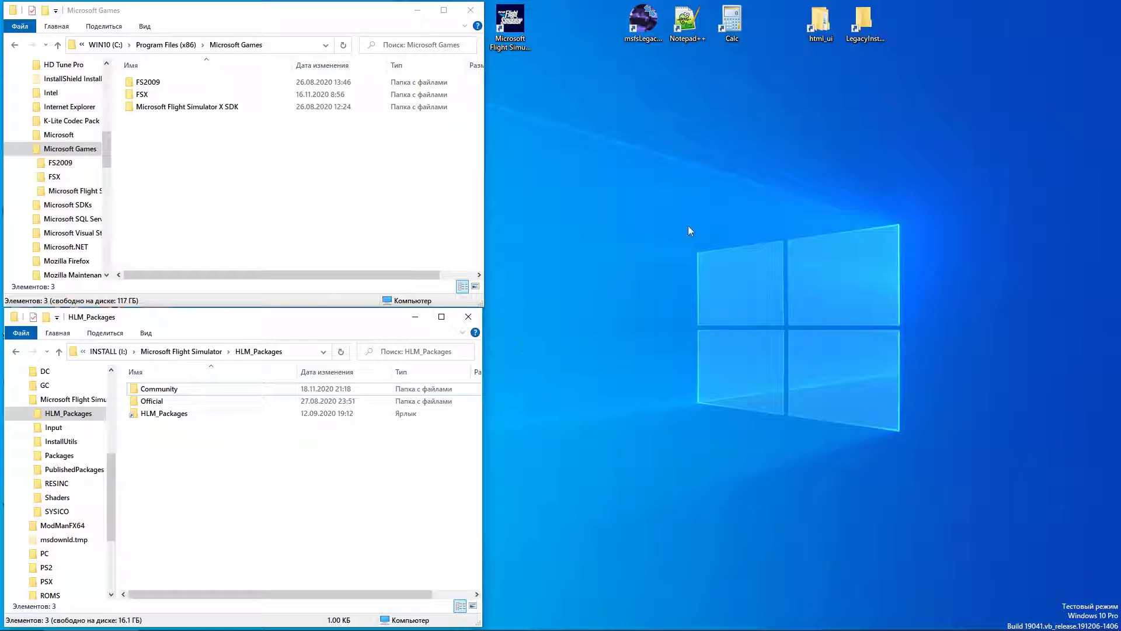
Step: Shift the Microsoft Flight Simulator desktop shortcut slightly and launch MSFS Legacy Importer
left_click_drag(521, 23, 566, 30)
left_click(823, 299)
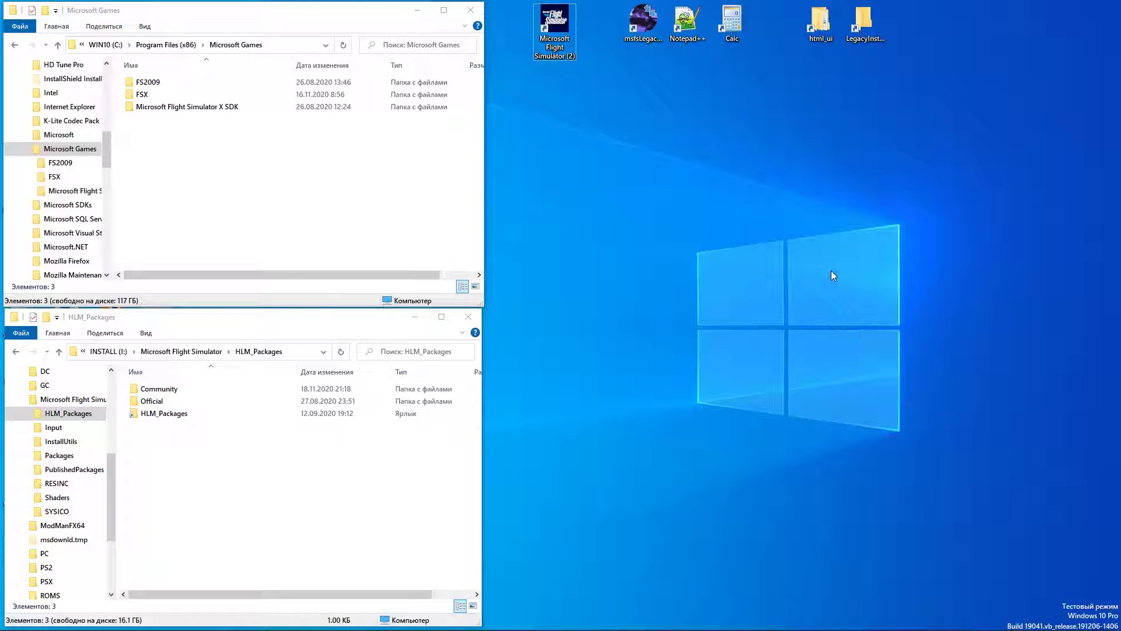
double_click(641, 26)
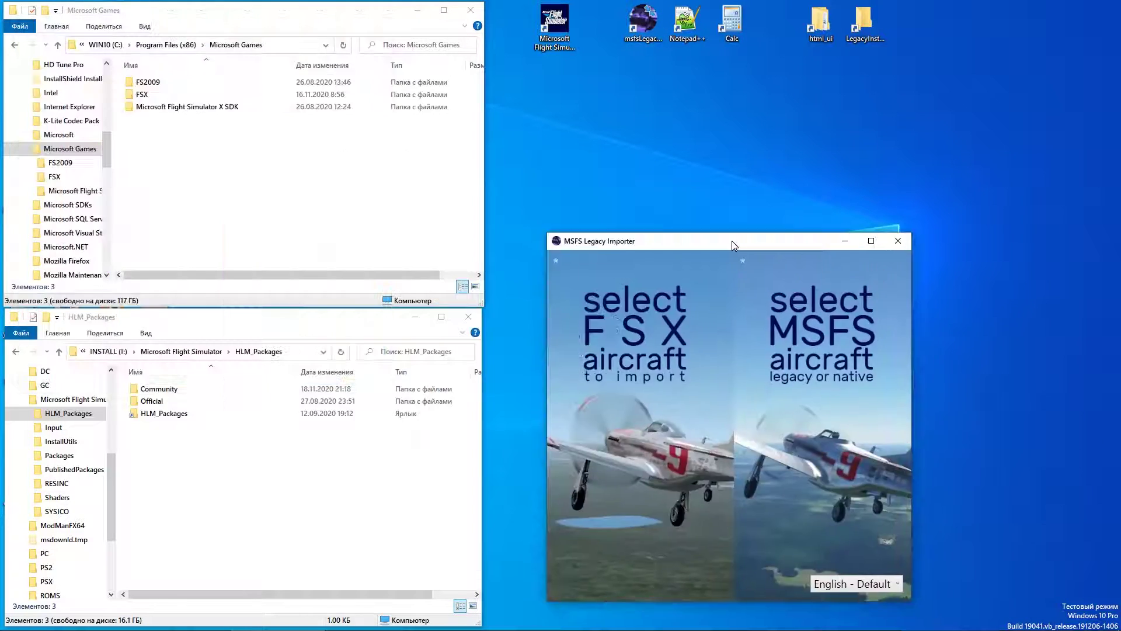
left_click_drag(732, 241, 722, 240)
Step: Open Notepad++ and Calculator, shrink the Notepad++ window, and arrange both beside the importer window
left_click(695, 41)
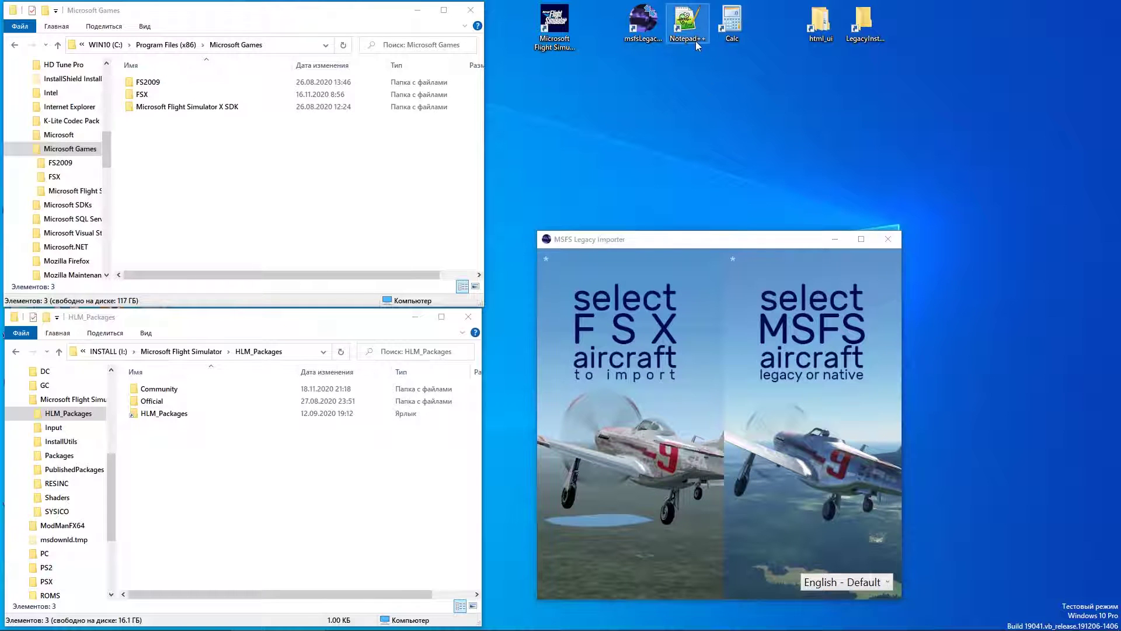
double_click(696, 41)
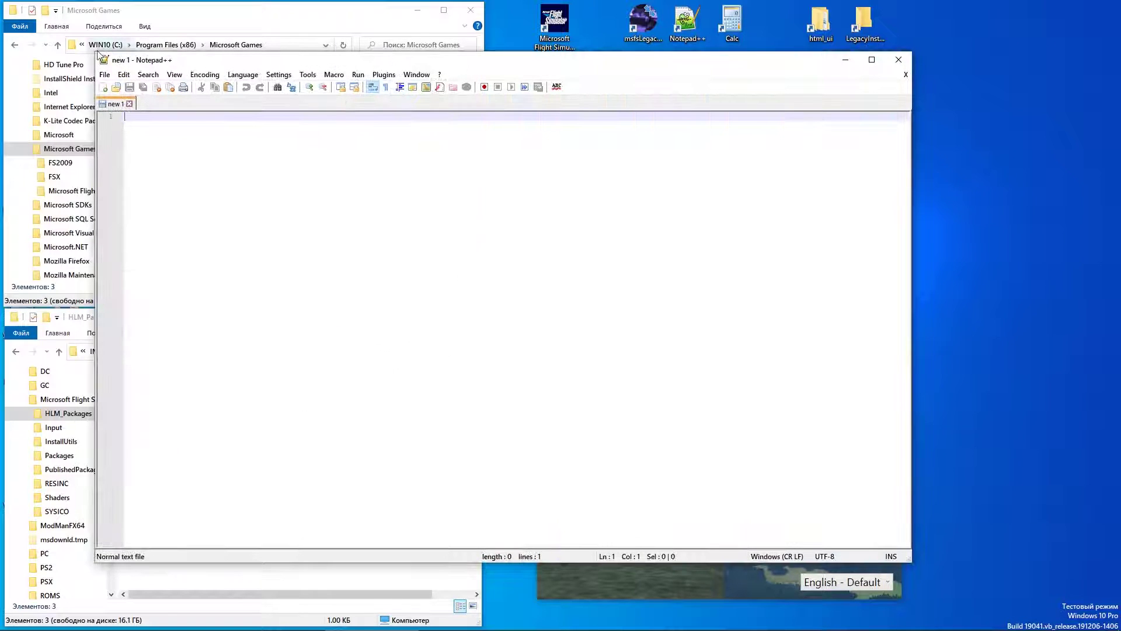
left_click_drag(99, 55, 374, 188)
left_click_drag(565, 208, 336, 226)
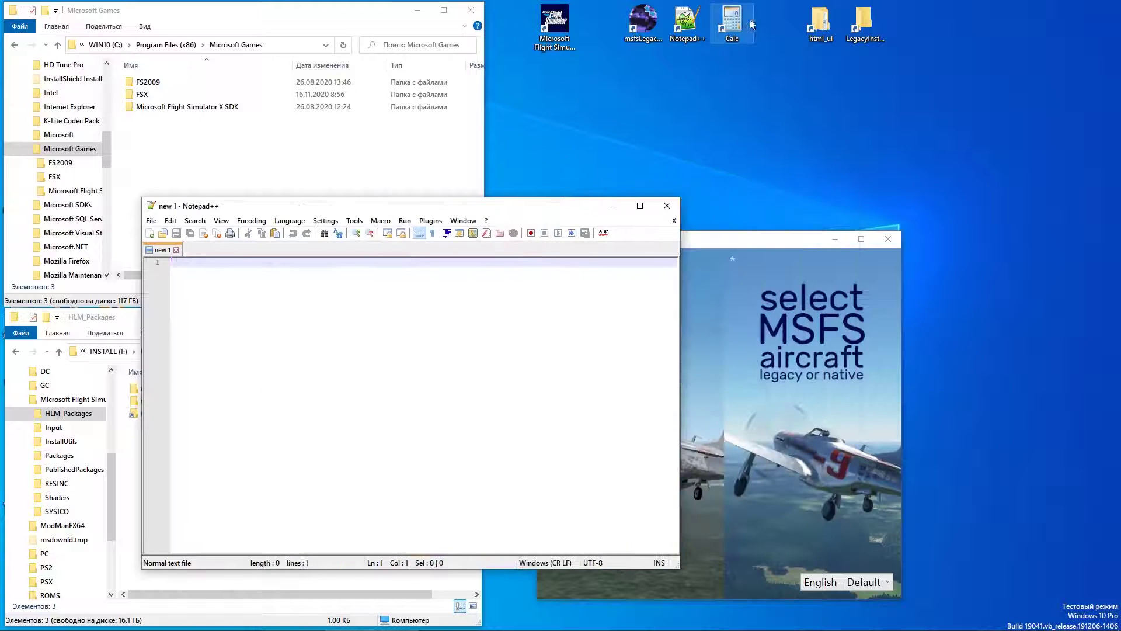
double_click(733, 25)
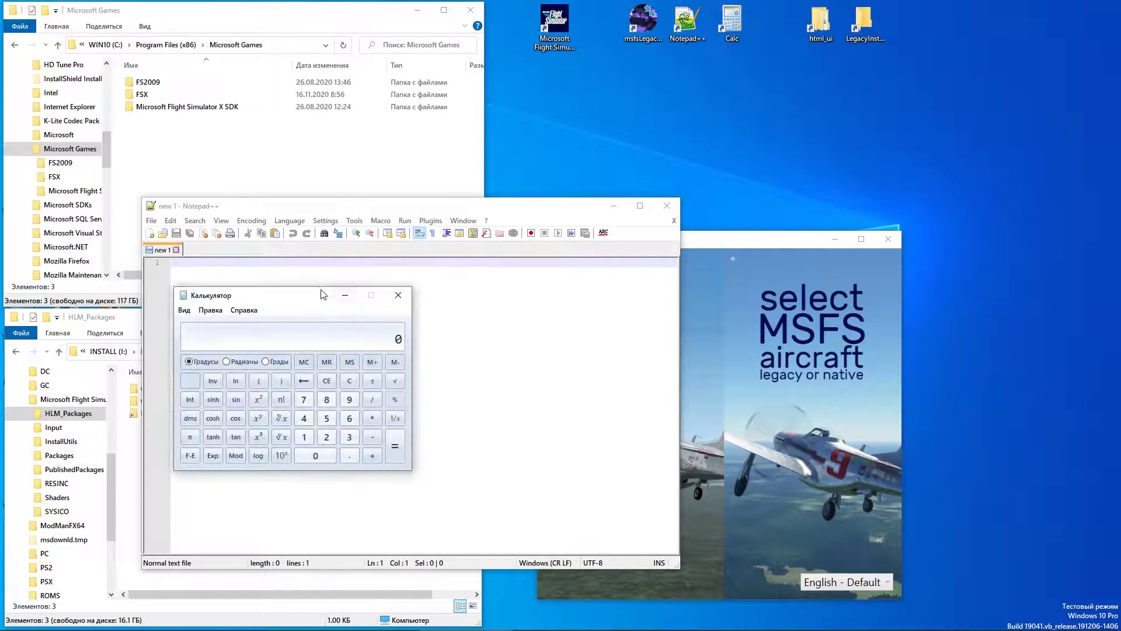
left_click_drag(323, 293, 1000, 389)
left_click_drag(776, 238, 761, 128)
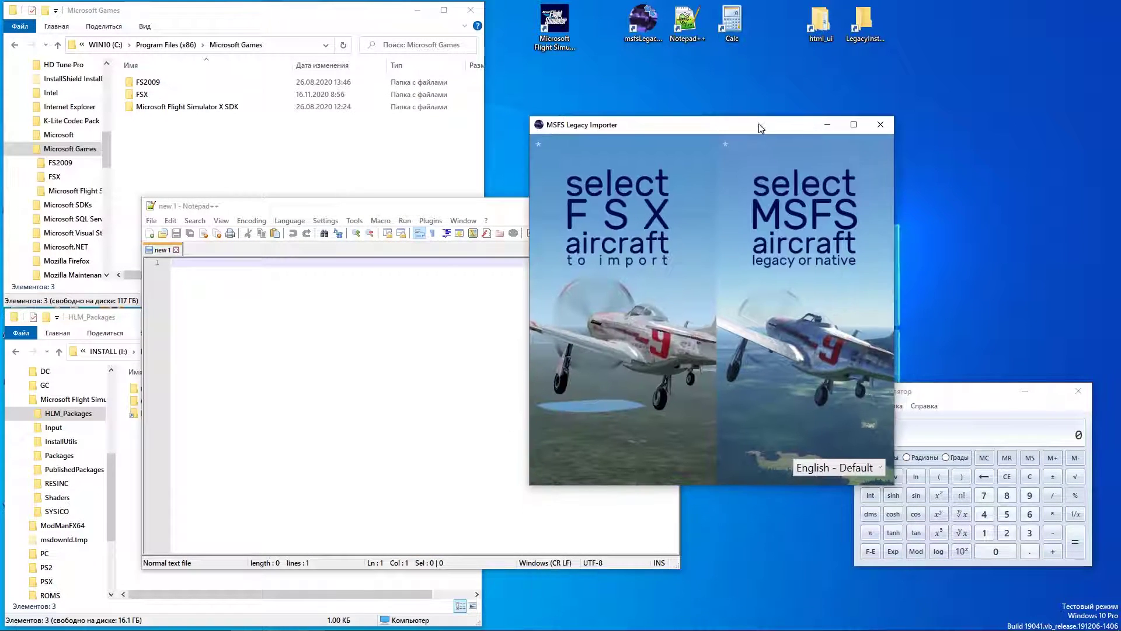
Step: Start a new FSX aircraft import with Mooney_Bravo from FSX\SimObjects\Airplanes as the source directory
left_click(637, 185)
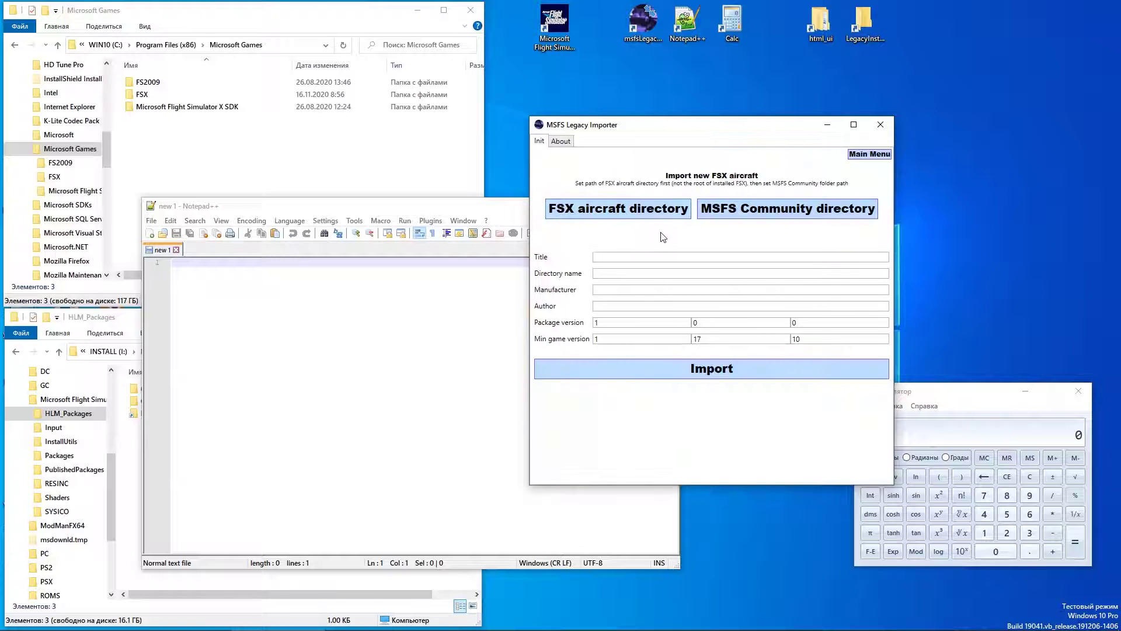
left_click(631, 219)
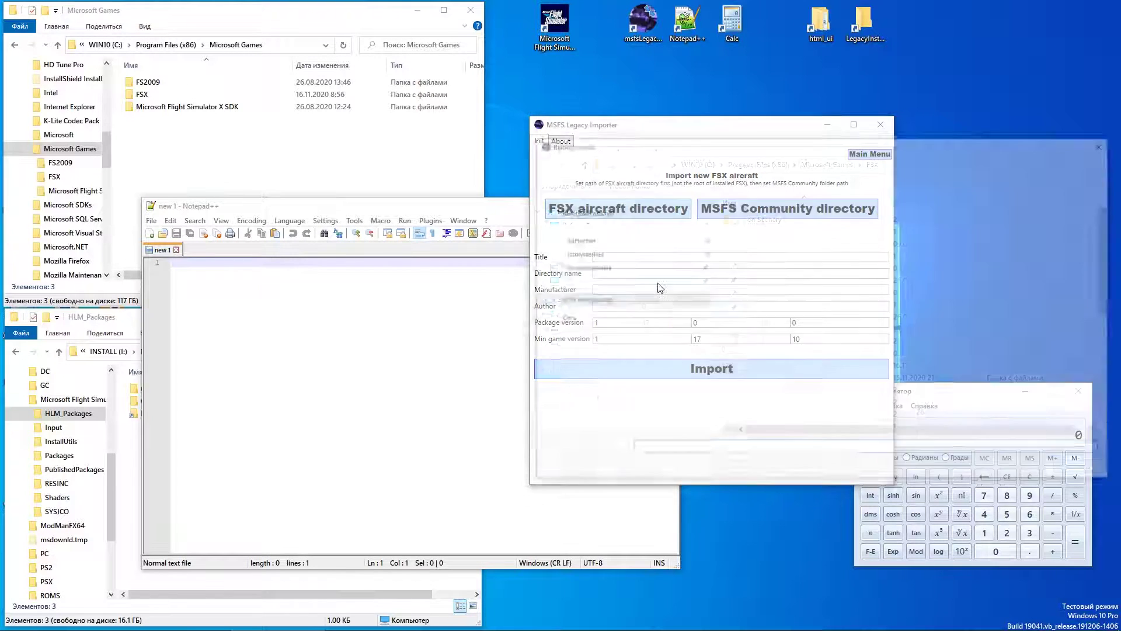
scroll(822, 288, "down", 5)
left_click(750, 362)
double_click(752, 374)
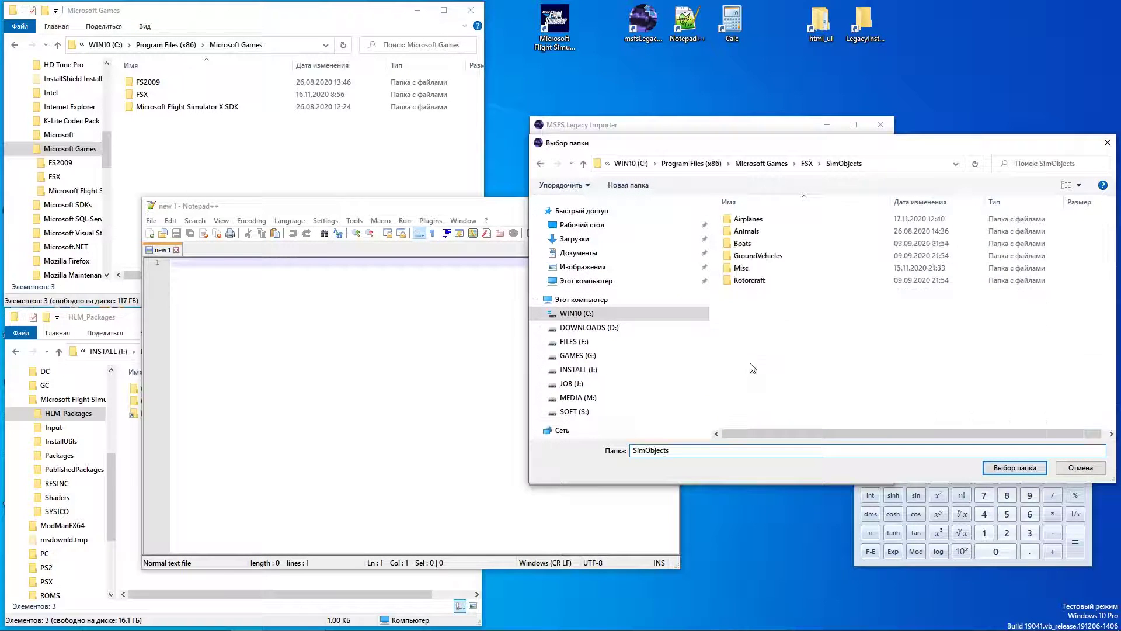
double_click(748, 214)
scroll(789, 298, "down", 3)
scroll(788, 297, "down", 8)
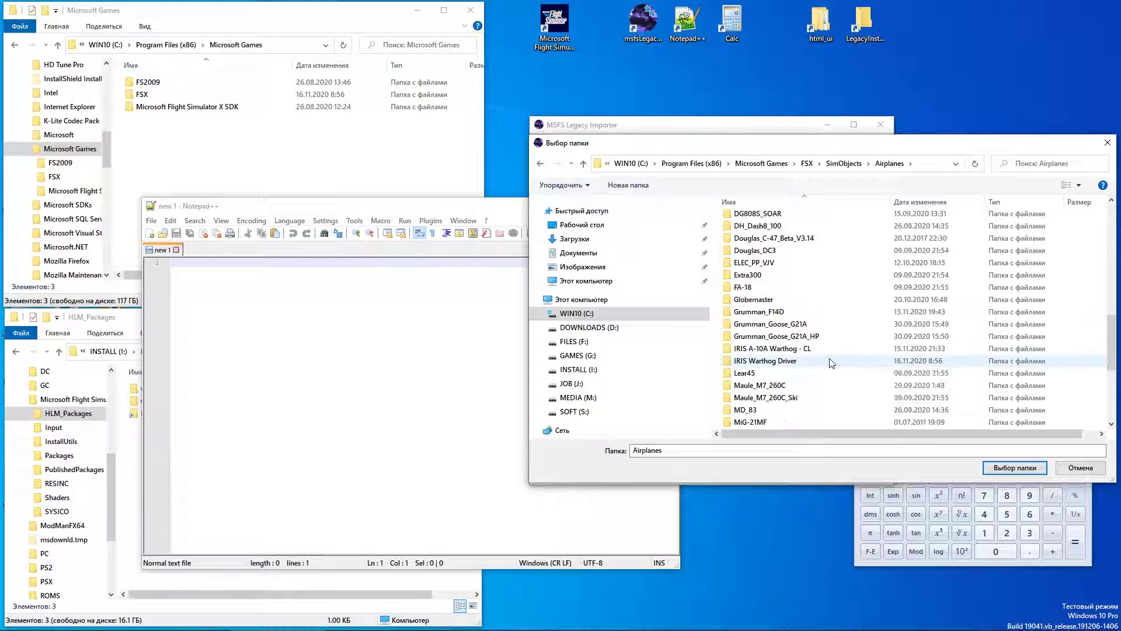
scroll(777, 394, "down", 3)
left_click(753, 374)
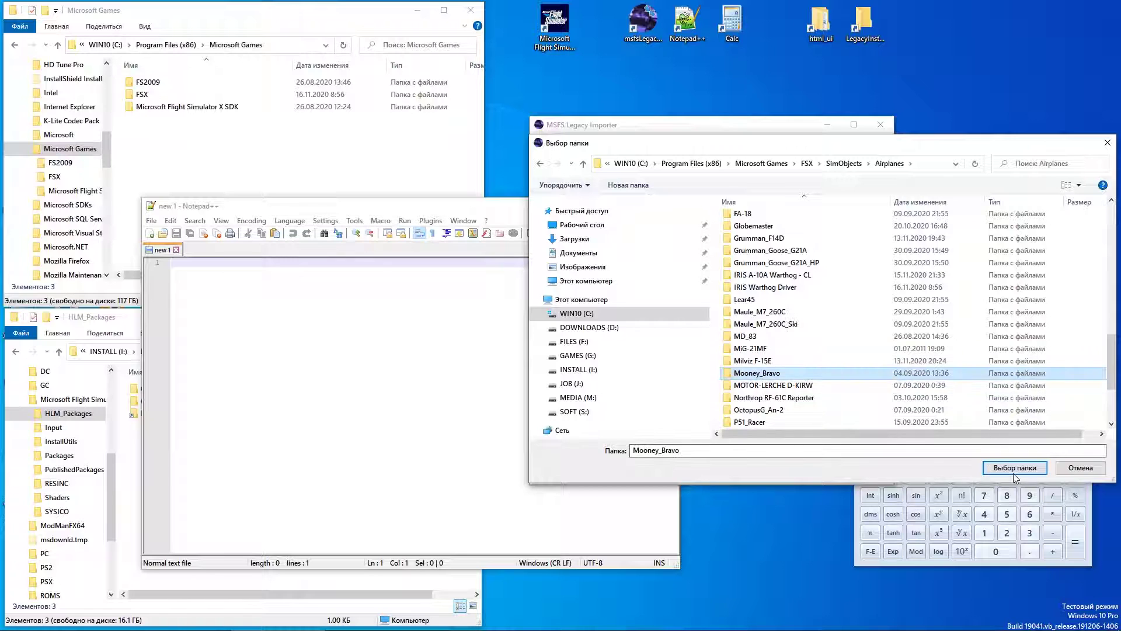
left_click(1014, 471)
Step: Set HLM_Packages\Community as the MSFS Community directory and import the Mooney_Bravo aircraft
left_click(790, 212)
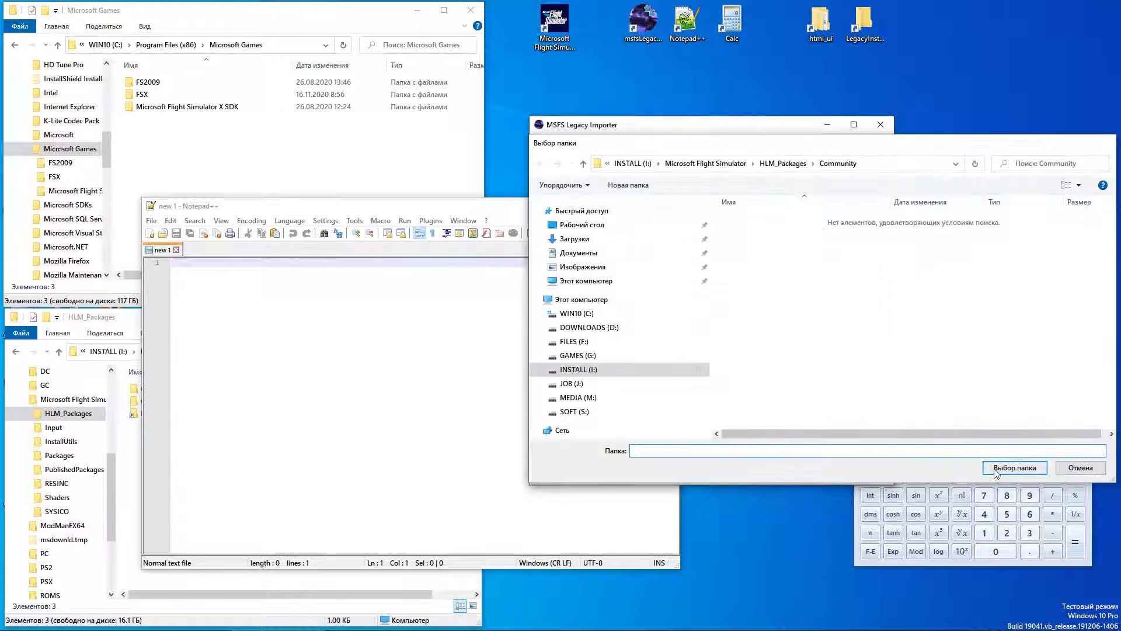
left_click(1015, 468)
left_click(721, 383)
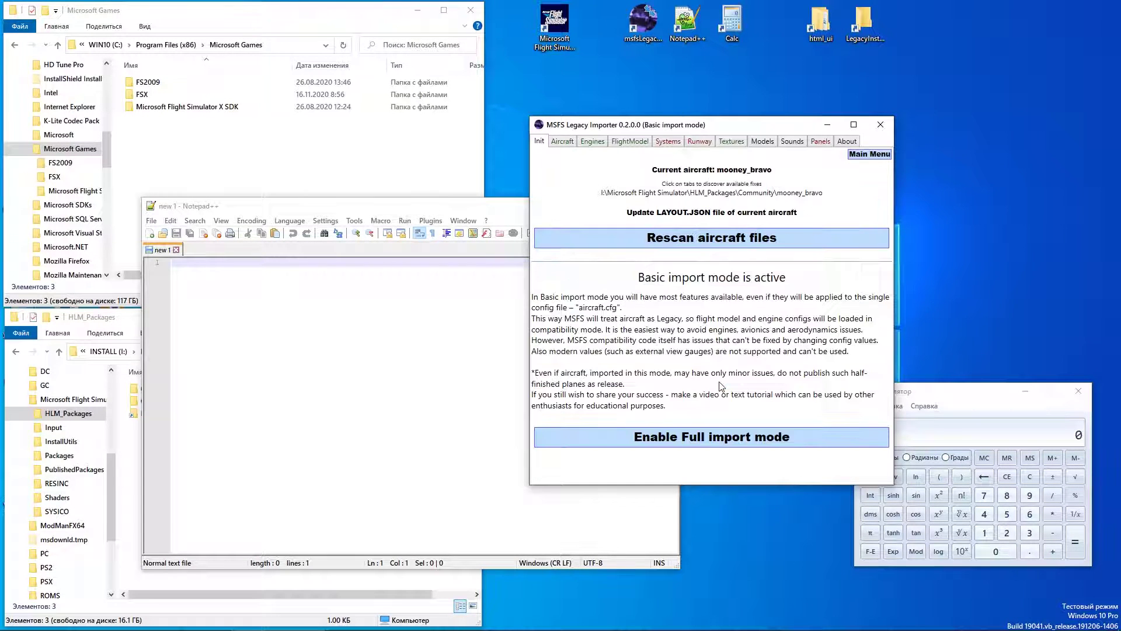
Step: Extract the default FSX gauge resources using the FSX path C:\Program Files (x86)\Microsoft Games\FSX
left_click(562, 142)
left_click(591, 141)
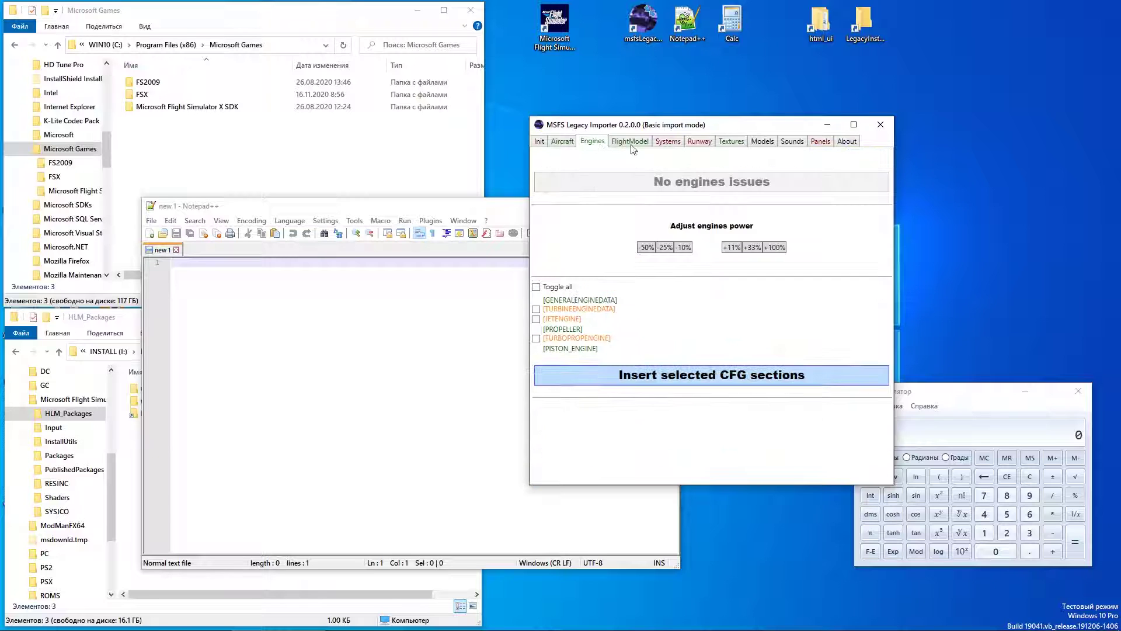
left_click(629, 141)
left_click(820, 142)
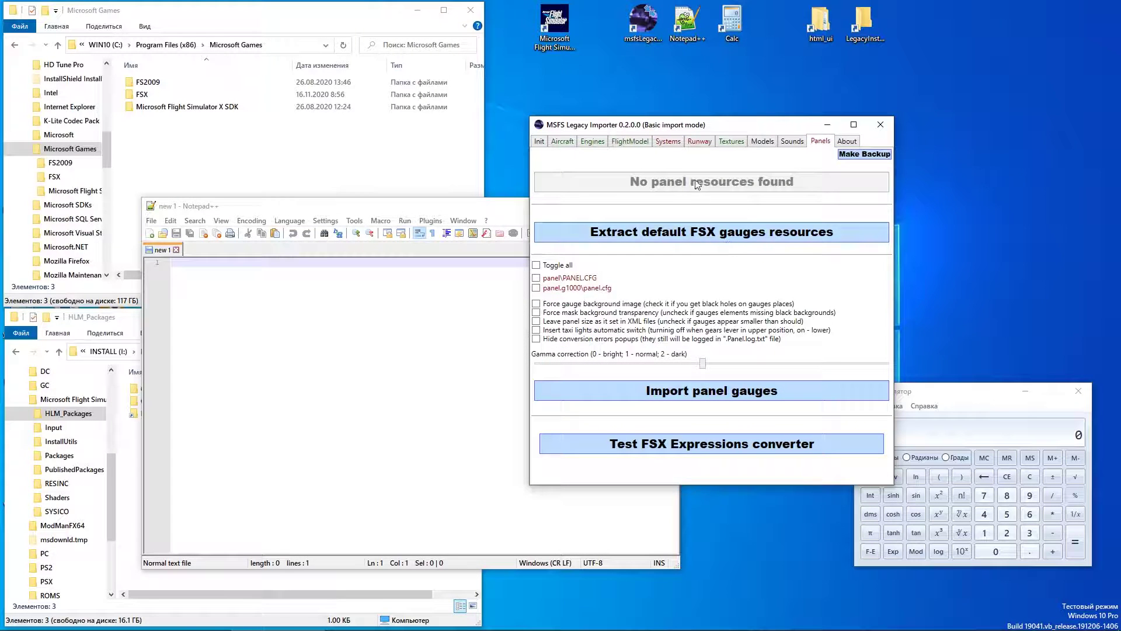
left_click(716, 232)
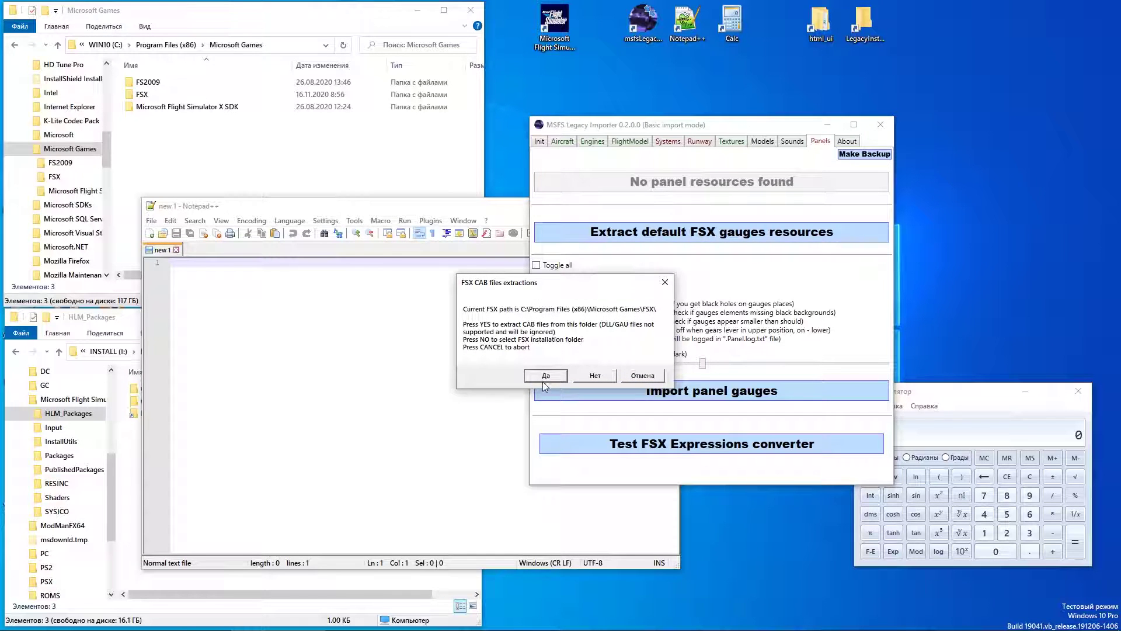
left_click(546, 376)
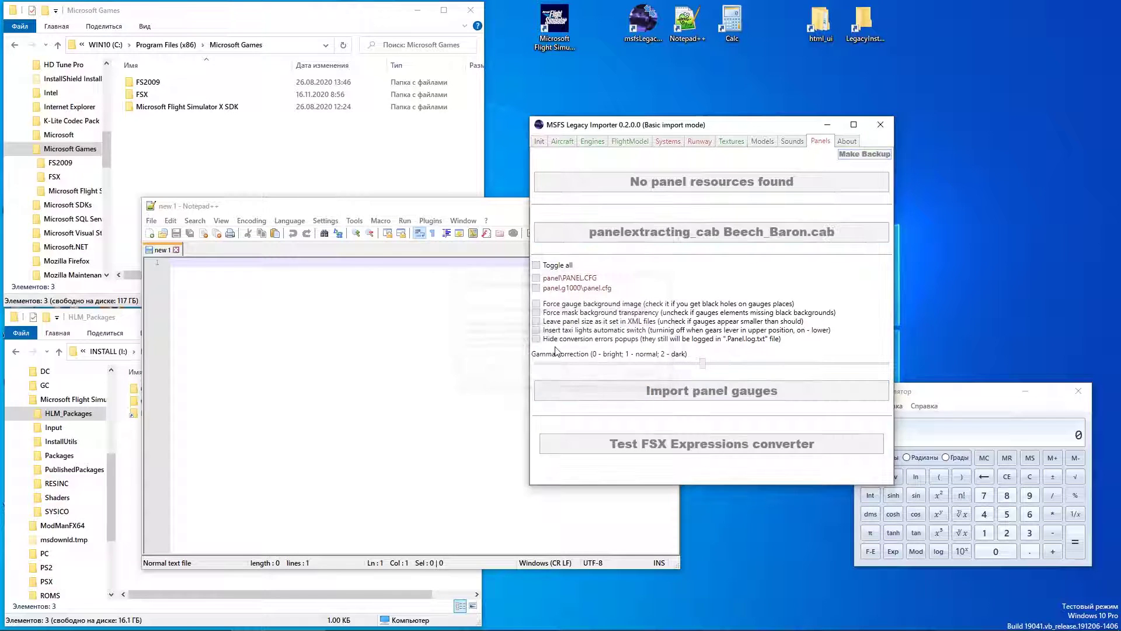
Step: Inspect the extracted gauge folders in Community\legacy-vcockpits-instruments\.FSX
left_click(138, 430)
left_click(157, 390)
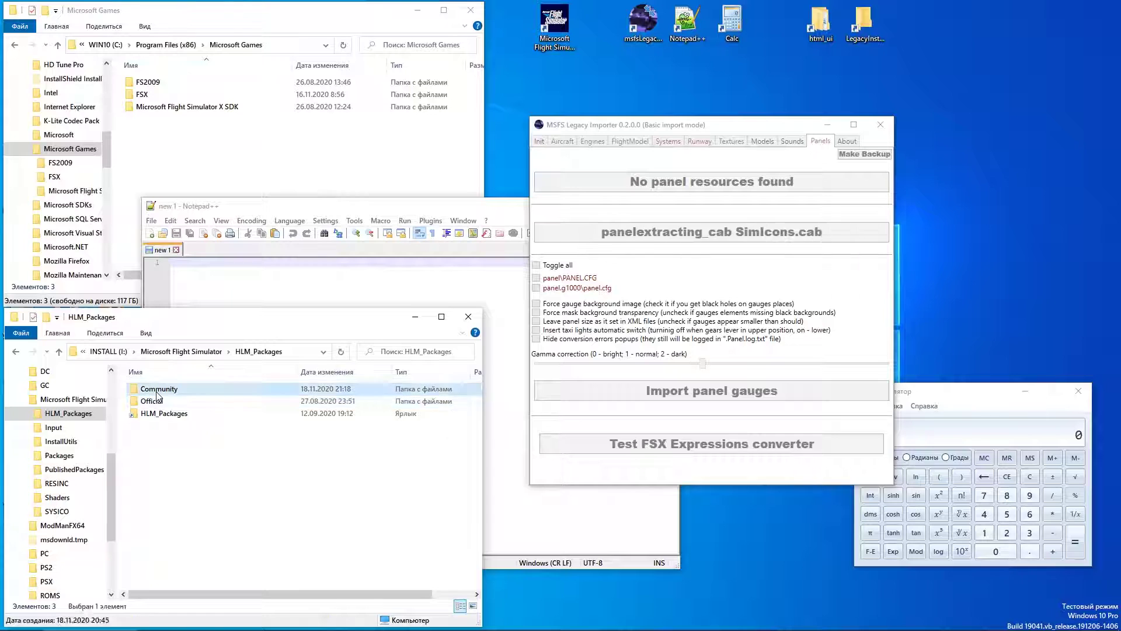
double_click(158, 389)
double_click(161, 389)
double_click(153, 389)
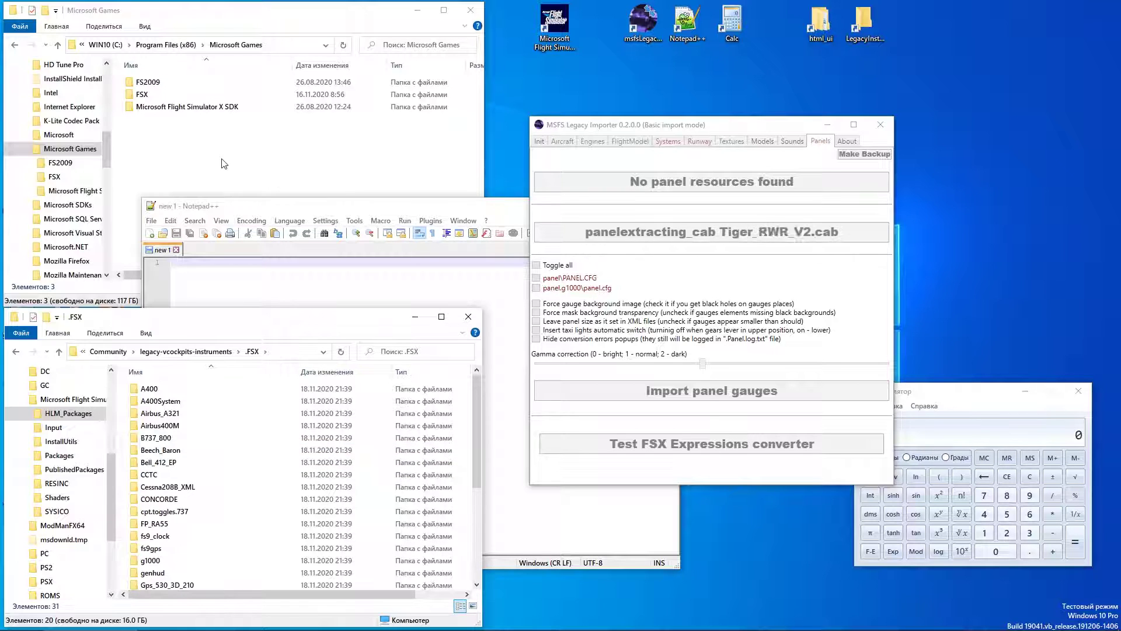
Step: Open the imported mooney_bravo package's panel folder under SimObjects\AIRPLANES\Mooney_Bravo to examine its files
left_click(190, 351)
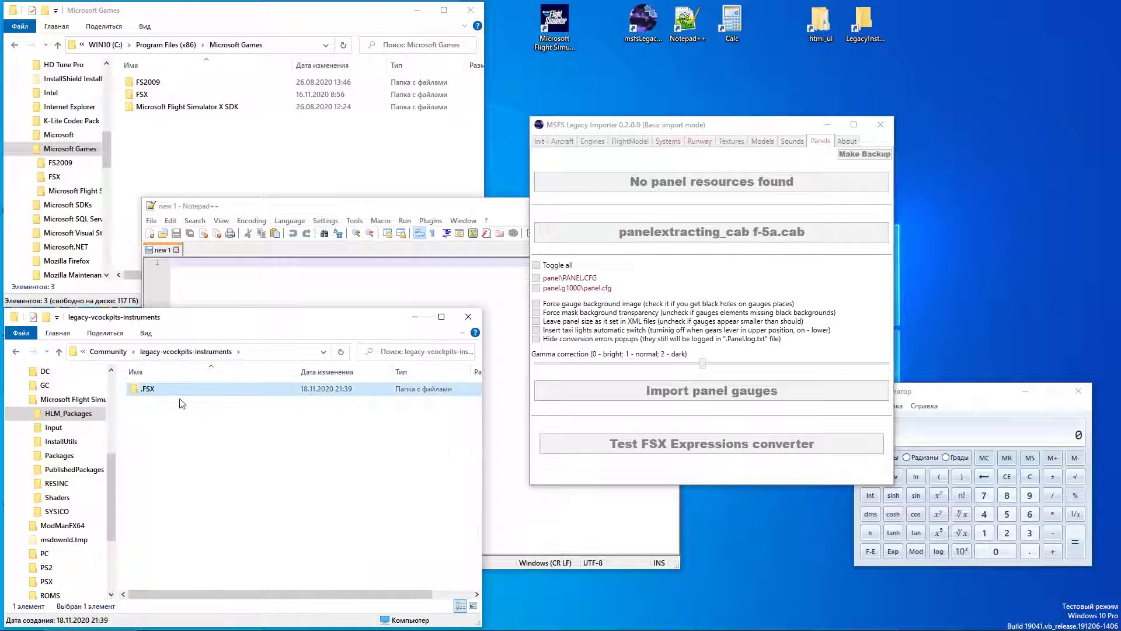
left_click(103, 351)
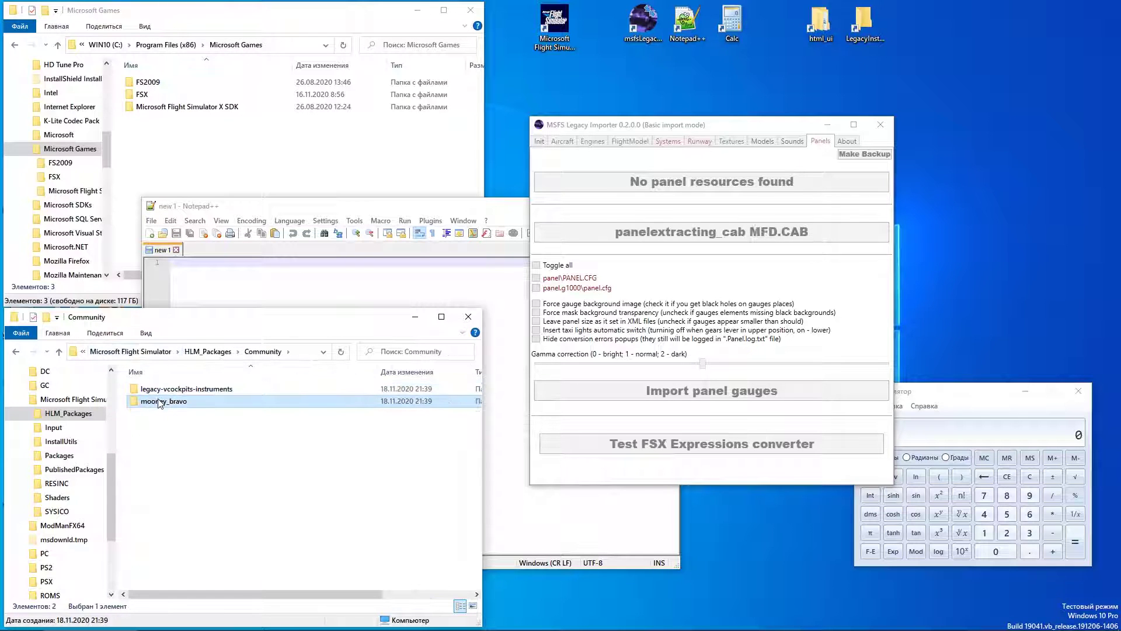
double_click(159, 402)
double_click(153, 389)
double_click(153, 389)
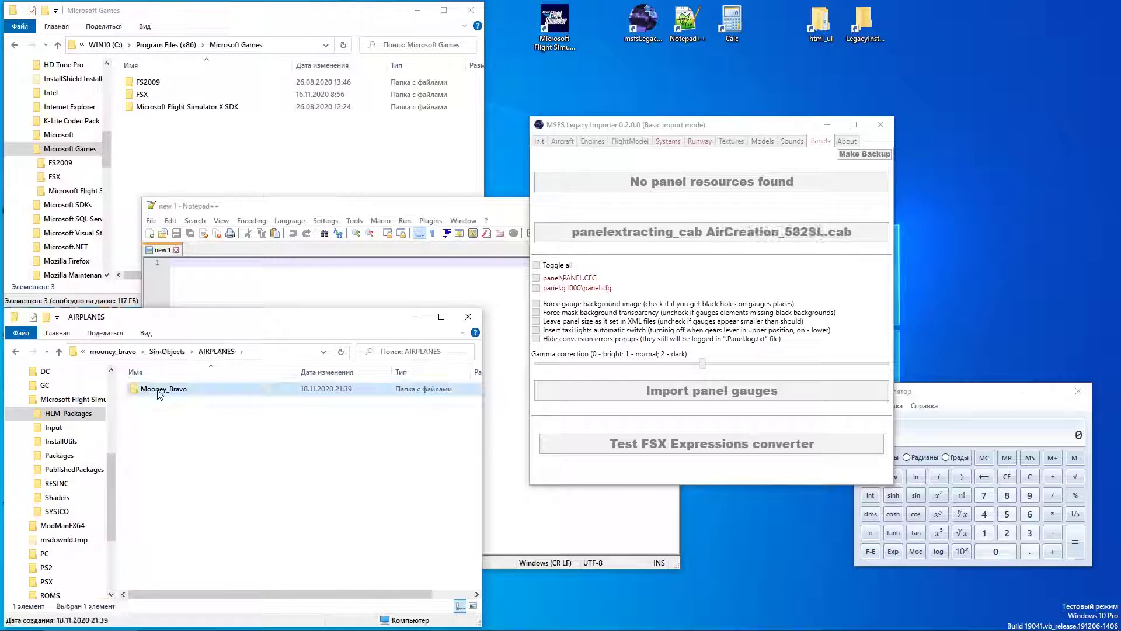
double_click(153, 389)
left_click(151, 413)
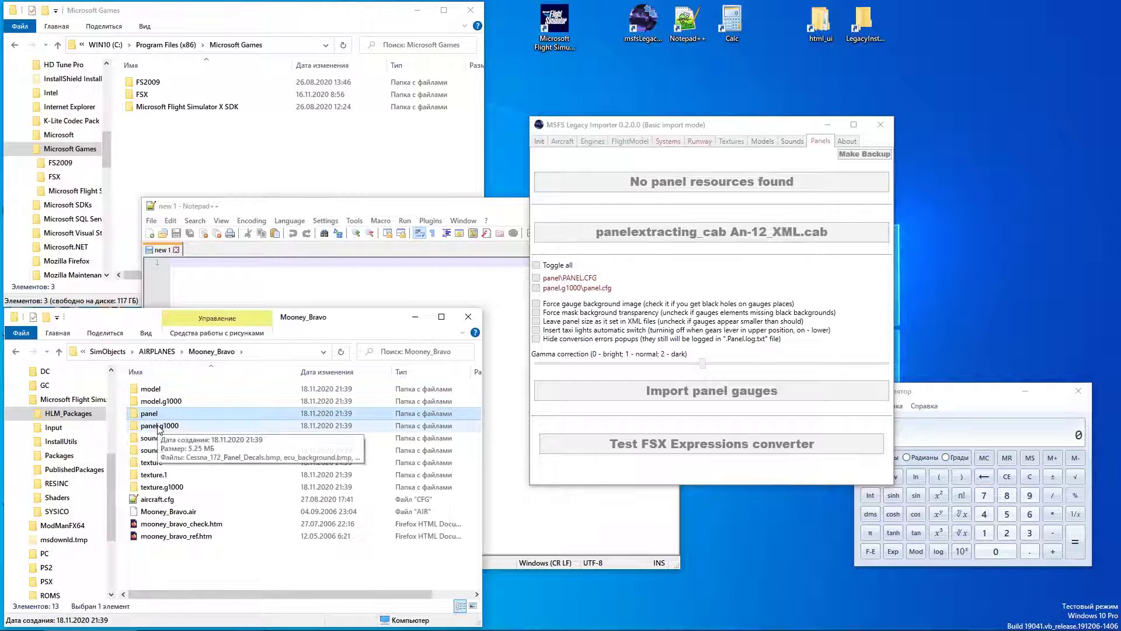
left_click(169, 427)
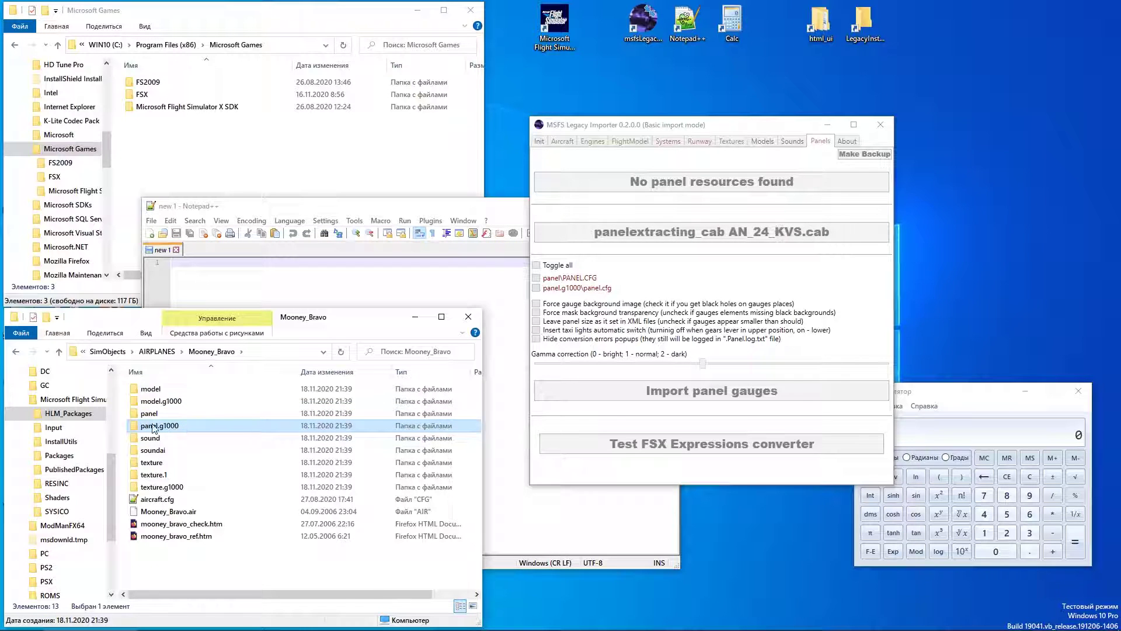
left_click(150, 415)
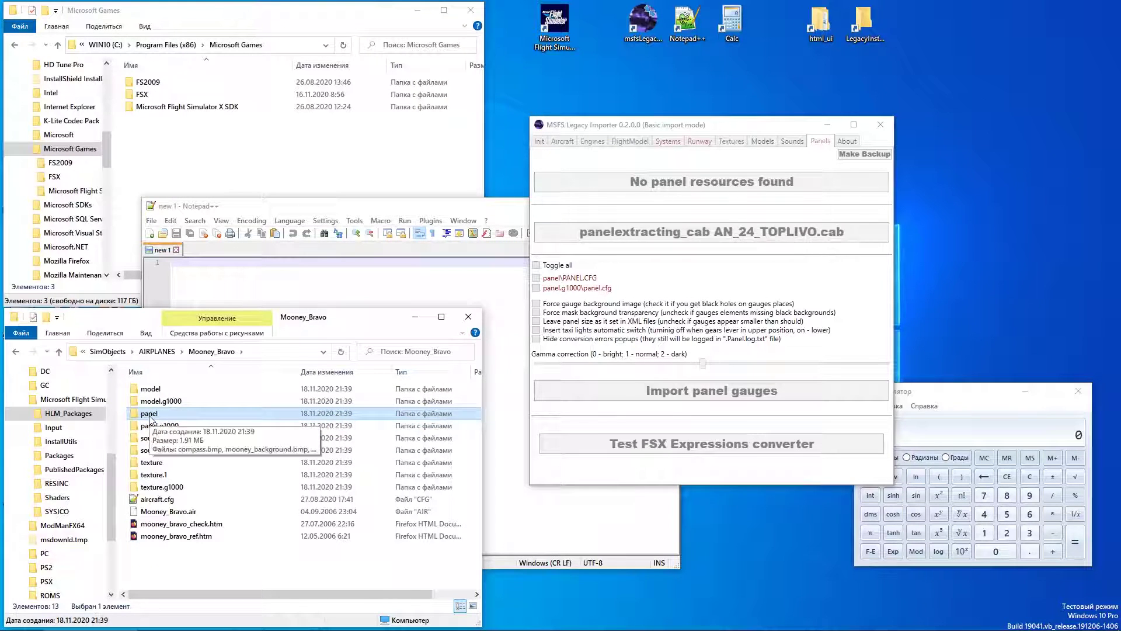
double_click(150, 415)
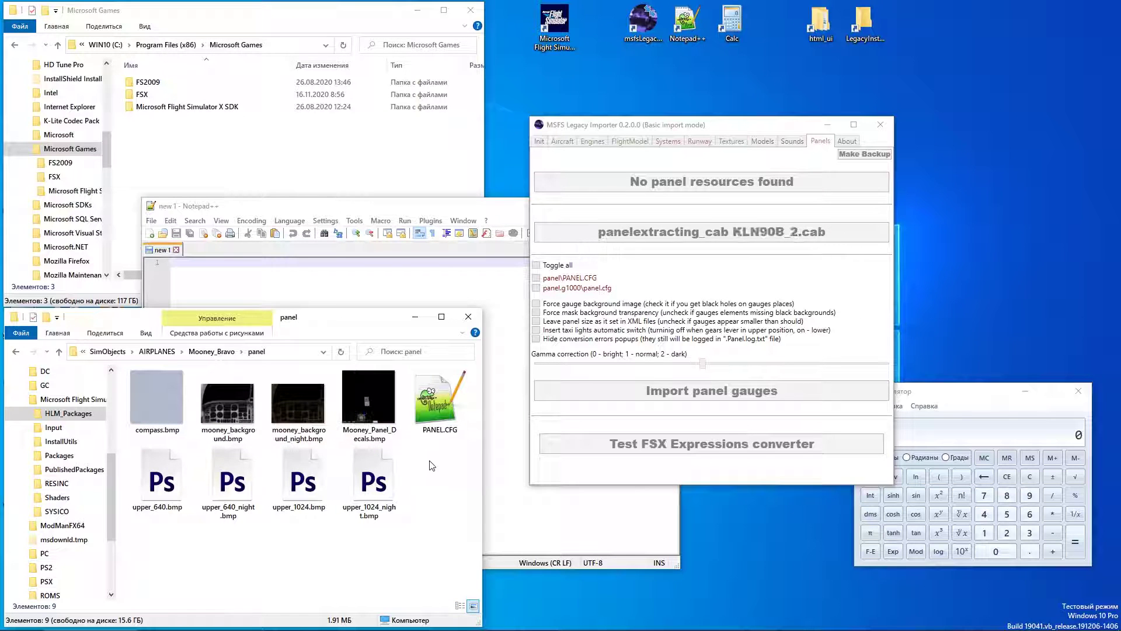
Step: Browse the original FSX installation to its SimObjects\Airplanes folder
left_click(283, 152)
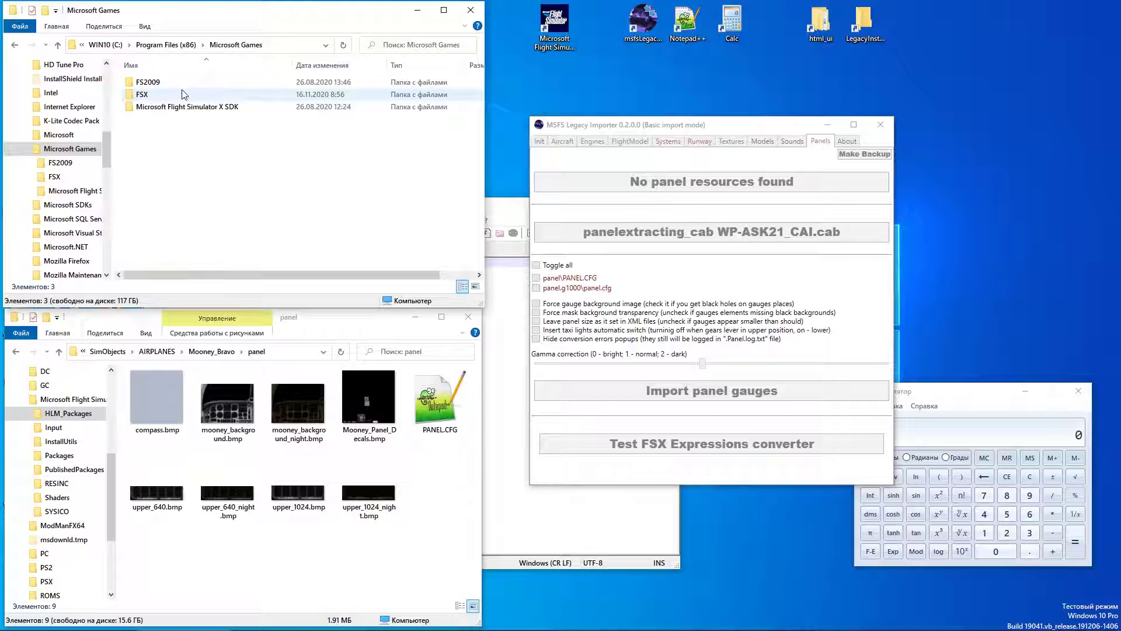
double_click(142, 95)
scroll(157, 208, "down", 4)
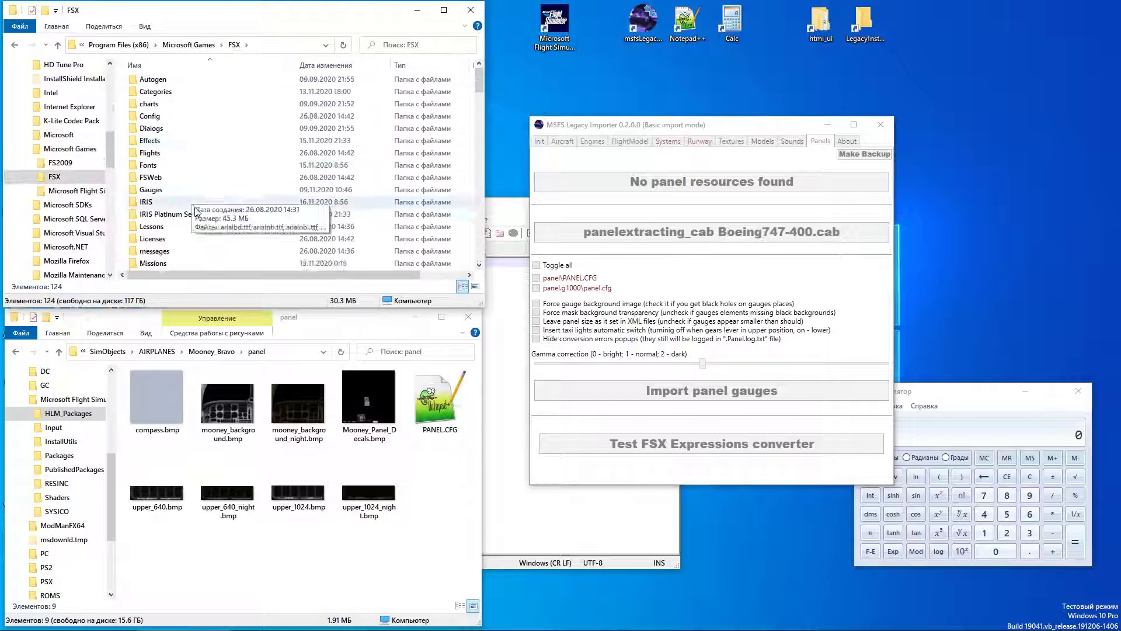
scroll(156, 212, "down", 4)
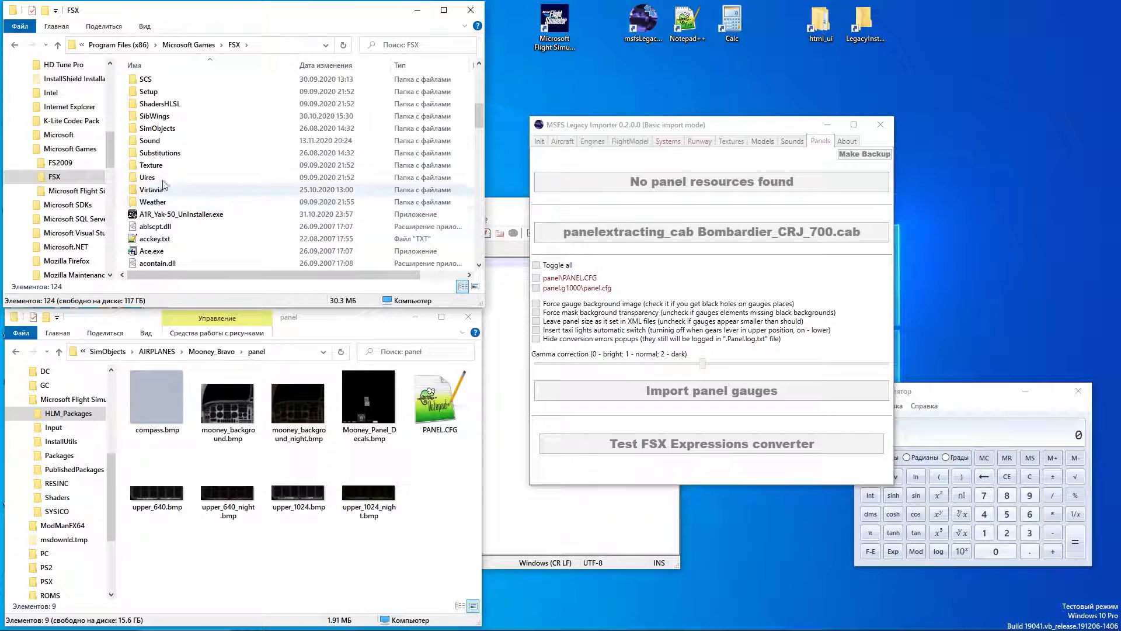
double_click(171, 128)
double_click(151, 78)
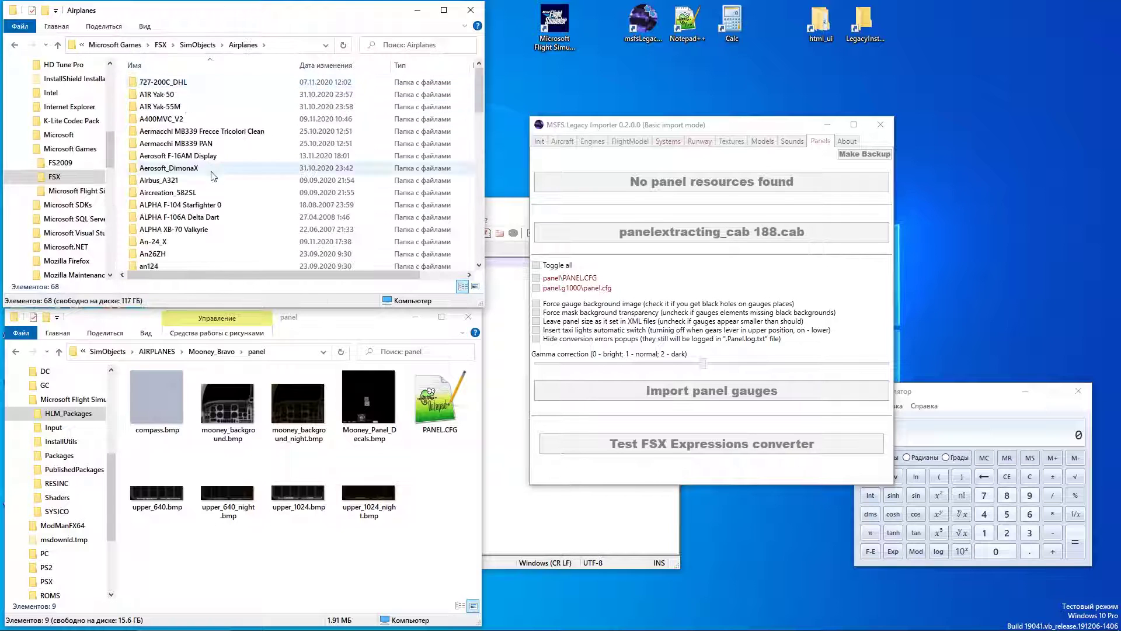
Step: Open panel.cfg from the FSX Maule_M7_260C aircraft's panel folder in Notepad++
scroll(212, 184, "down", 10)
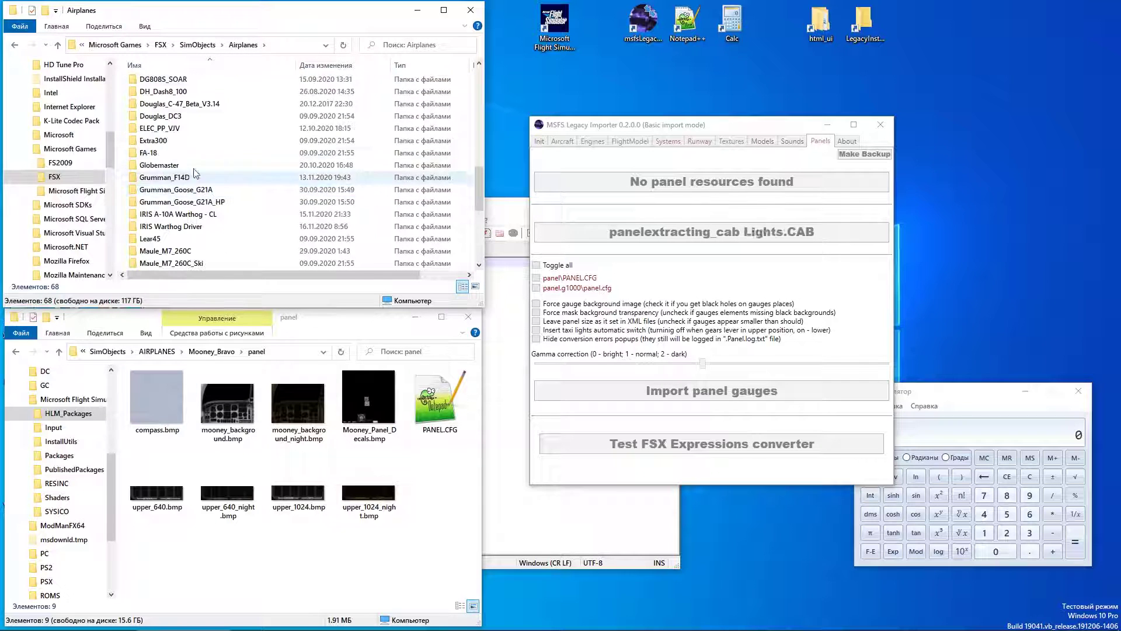
scroll(233, 153, "up", 2)
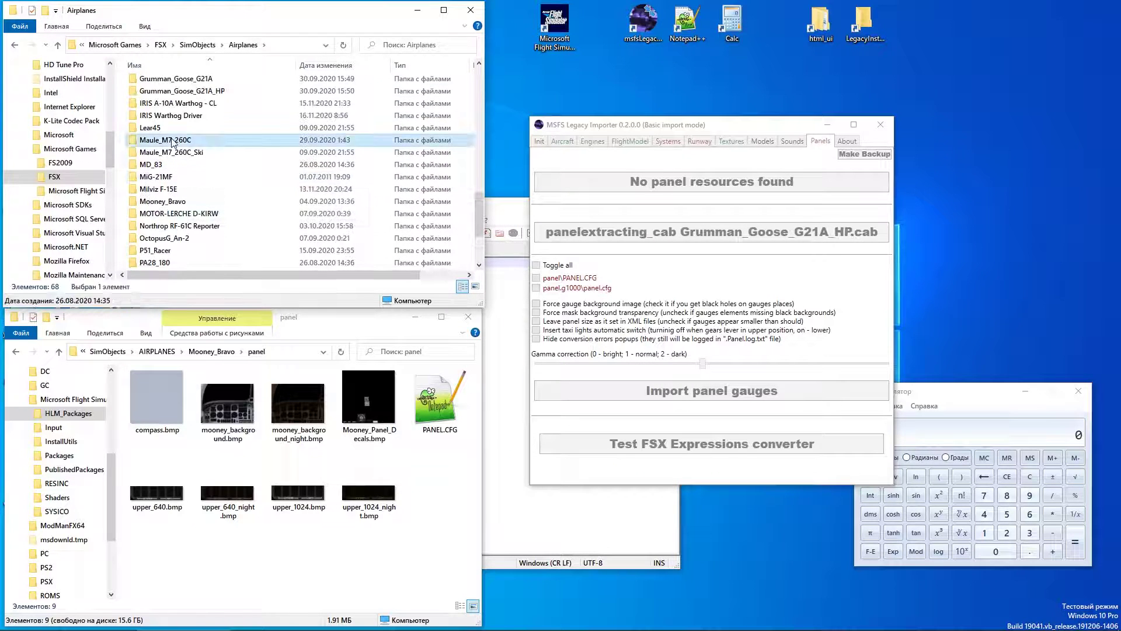
double_click(201, 154)
double_click(148, 95)
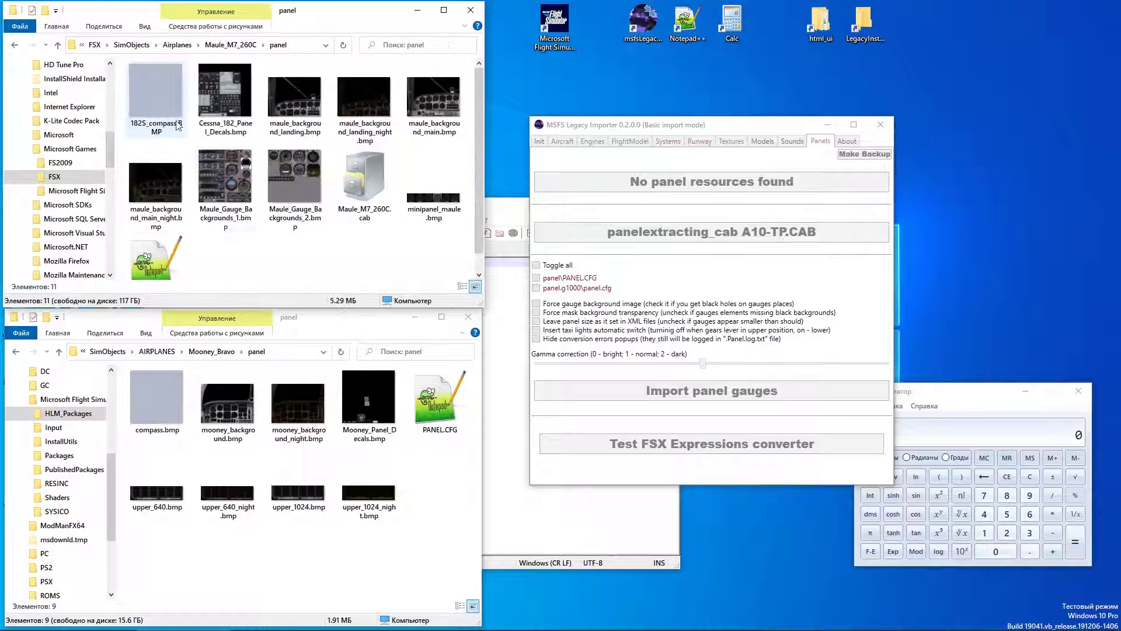
scroll(286, 229, "down", 1)
right_click(174, 239)
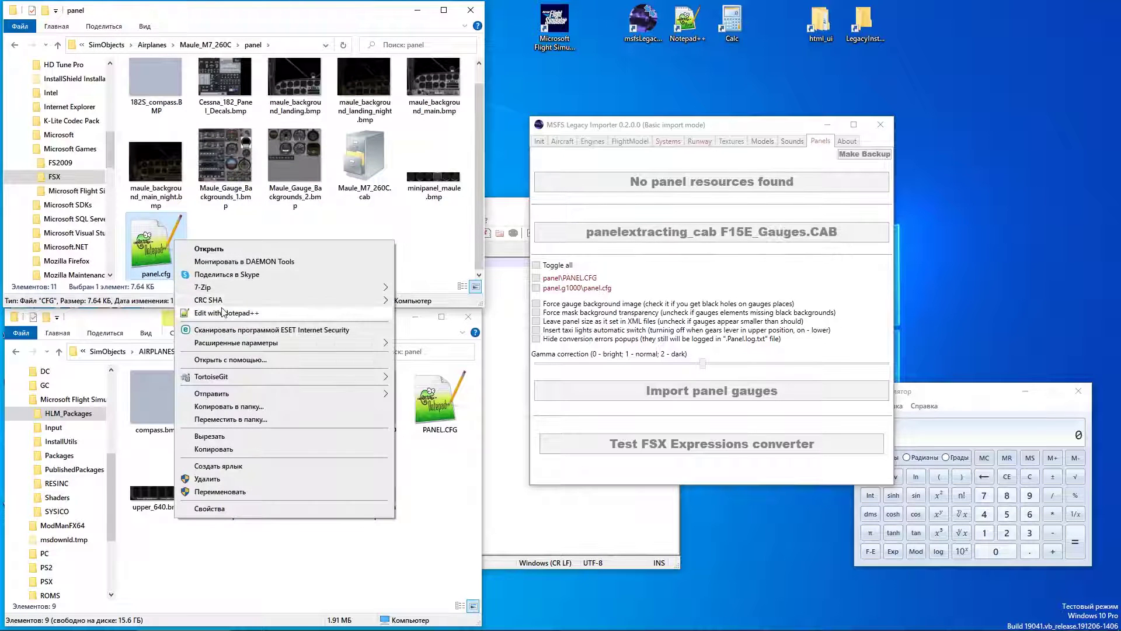
left_click(224, 315)
left_click_drag(350, 205, 184, 115)
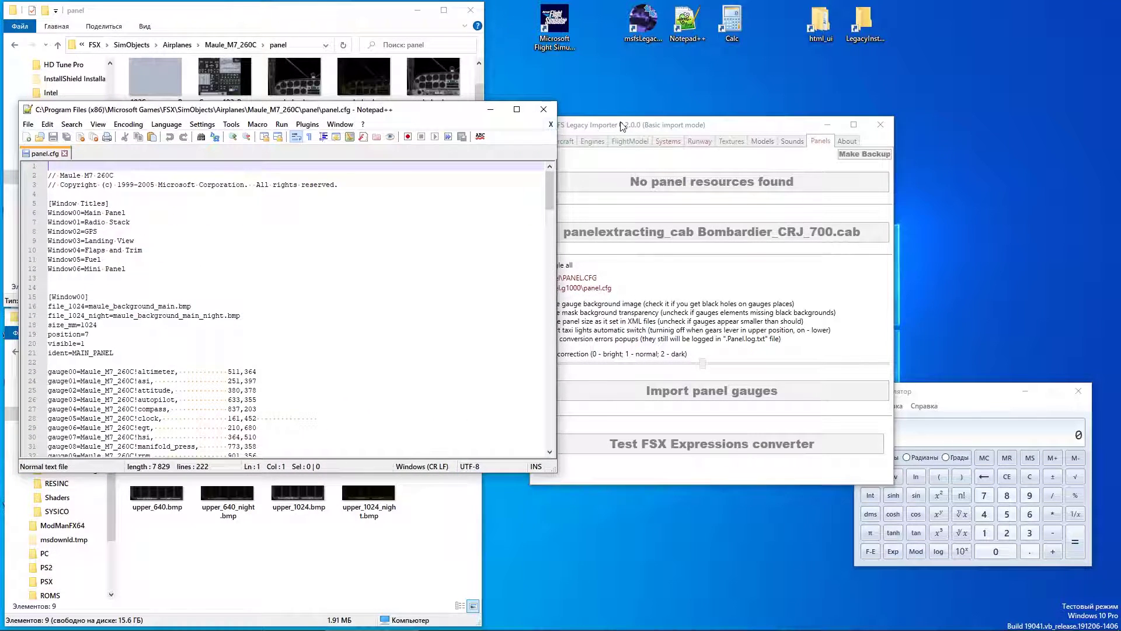
Step: Import the gauges of panel\PANEL.CFG only, with all conversion options enabled, and check the generated files in the Mooney_Bravo panel folder
left_click_drag(623, 126, 694, 123)
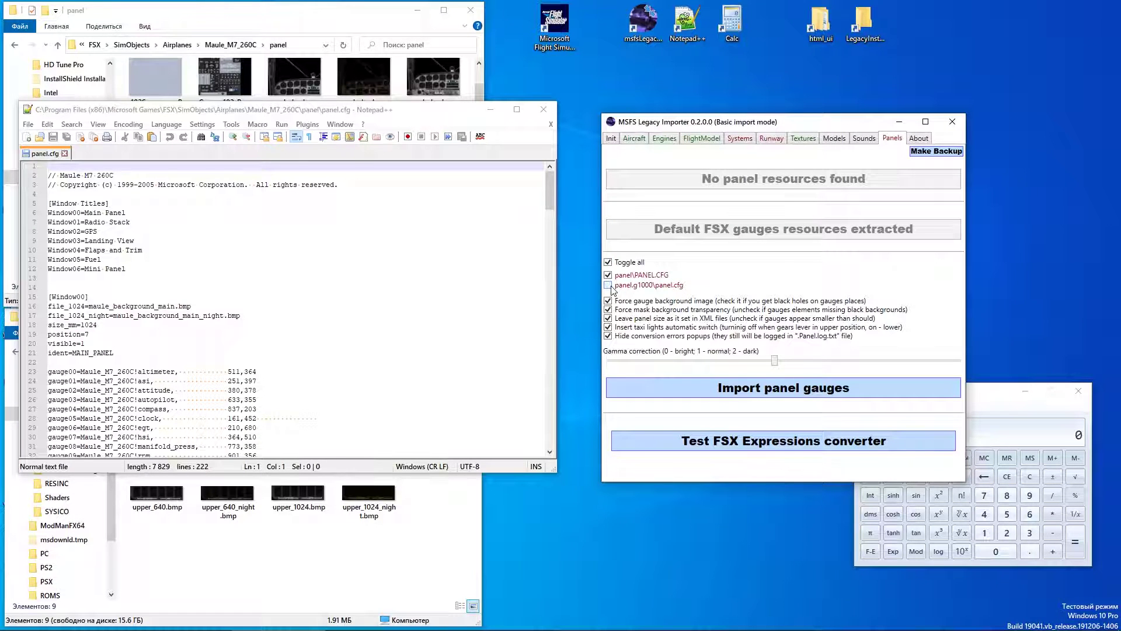
left_click(753, 393)
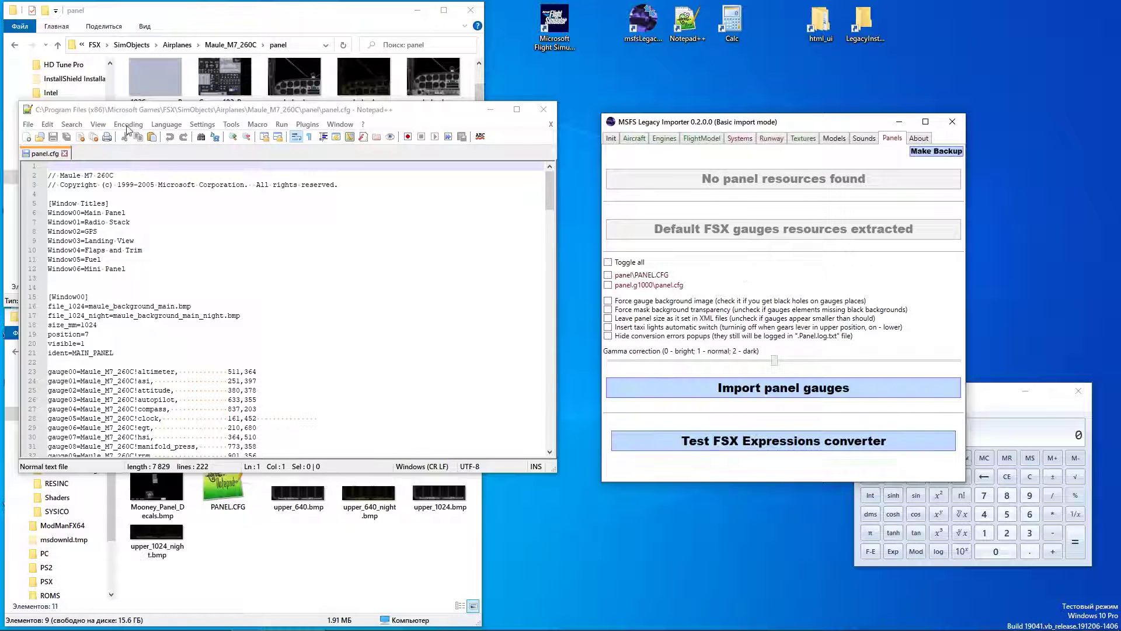
left_click(314, 550)
left_click(156, 435)
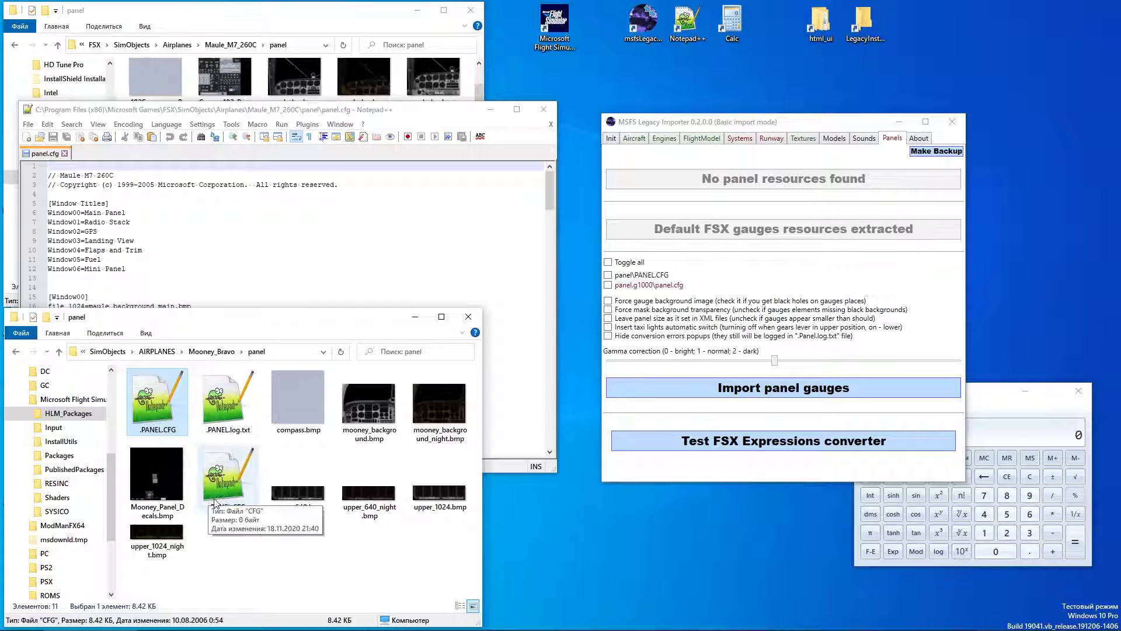
left_click(237, 503)
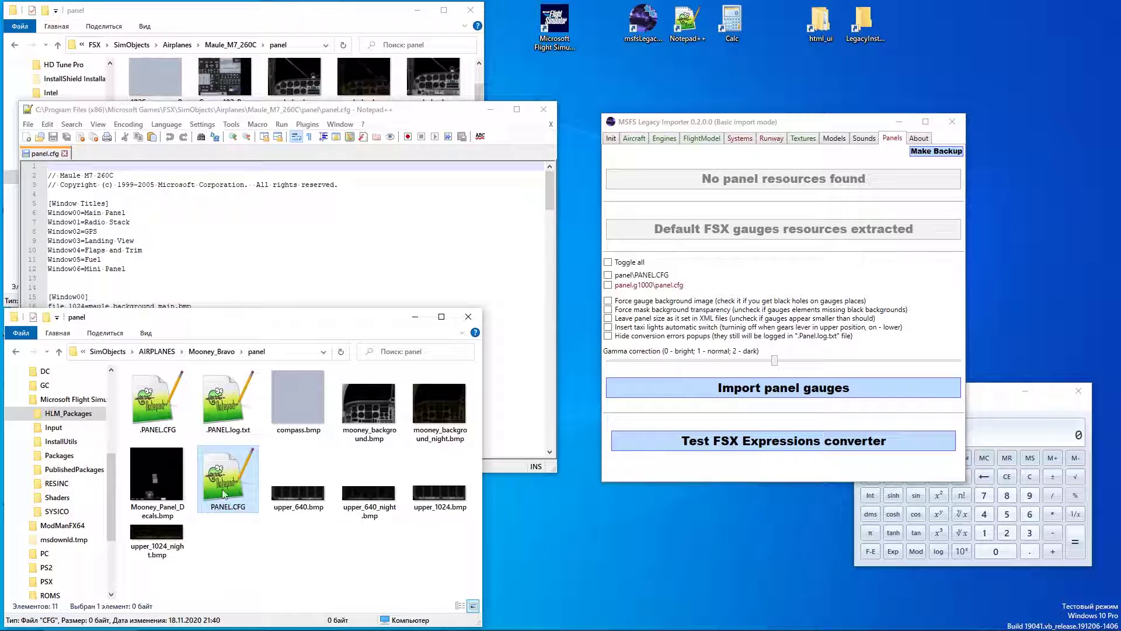
Step: Open the Mooney_Bravo package's .PANEL.CFG in Notepad++
right_click(157, 428)
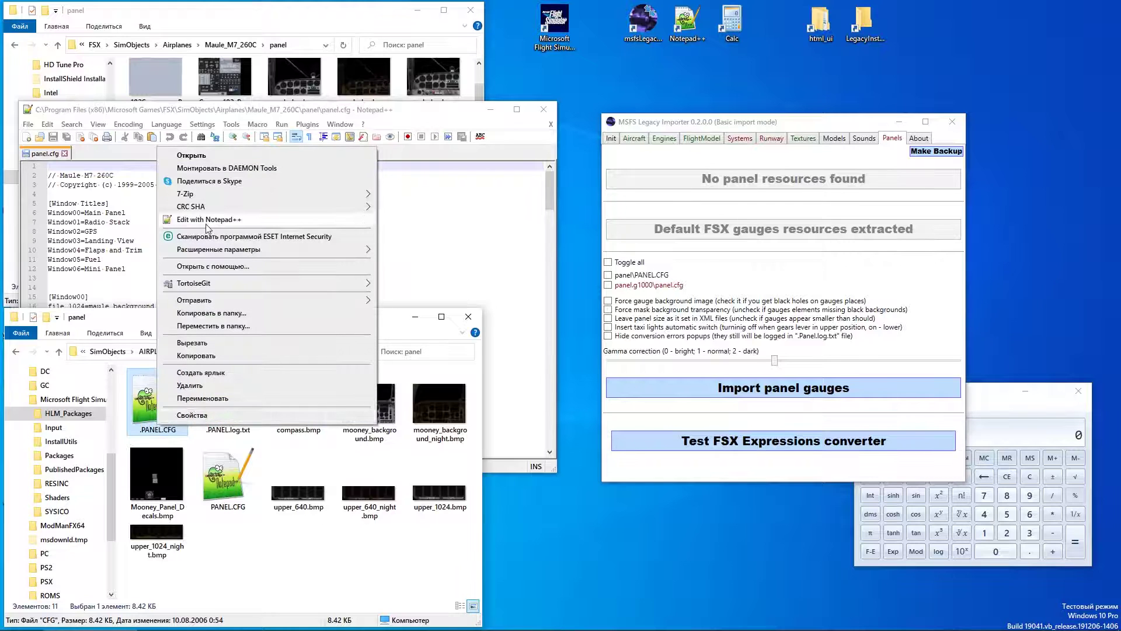
left_click(196, 221)
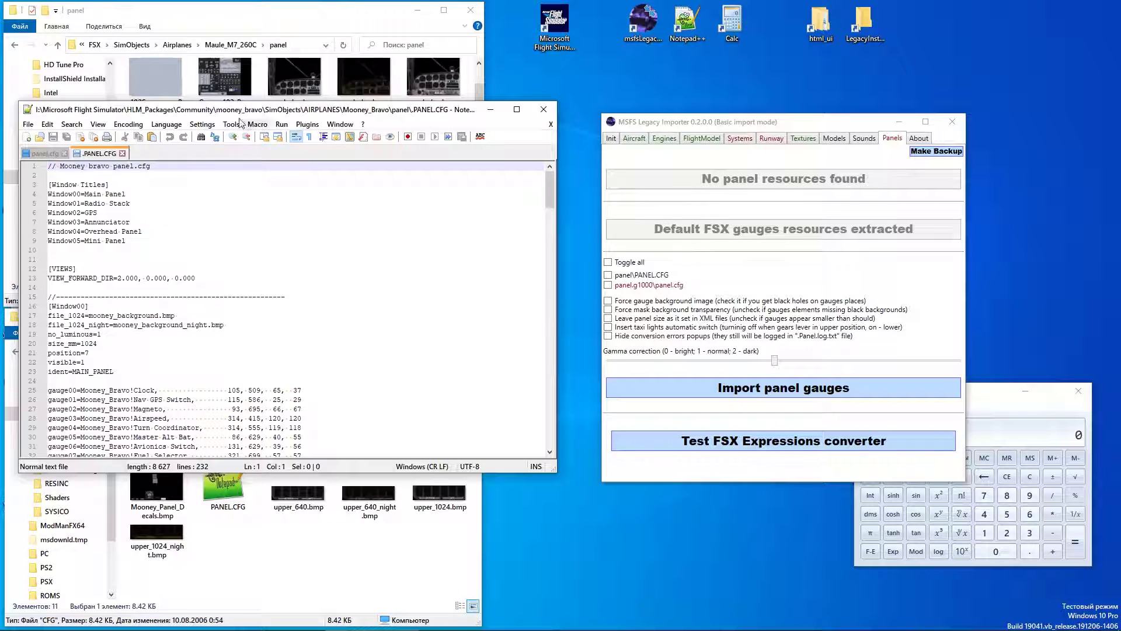
left_click_drag(239, 115, 364, 126)
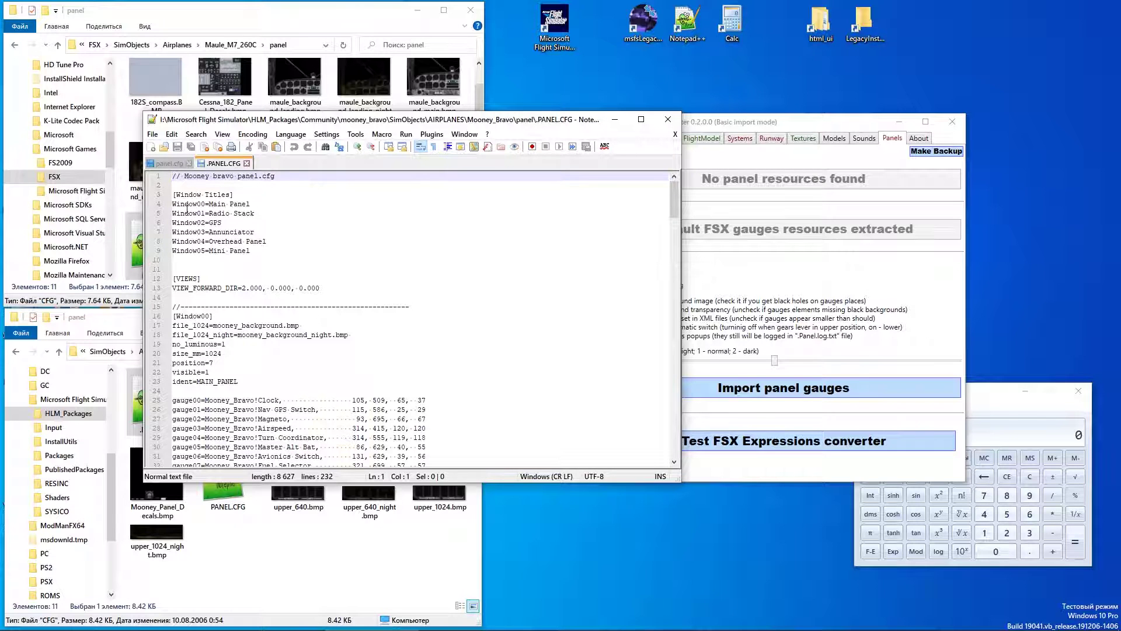
Step: Delete the 2D panel sections Window00 through Window05 from the Mooney Bravo's .PANEL.CFG and save the file
left_click(173, 316)
key("Up")
scroll(361, 345, "down", 2)
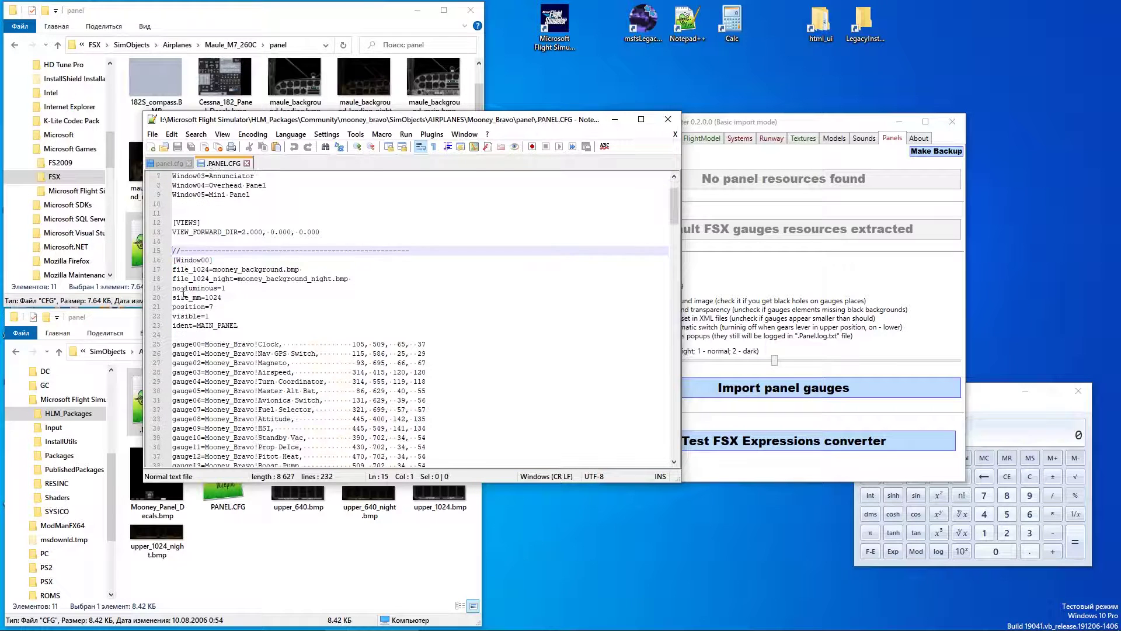
scroll(219, 315, "down", 20)
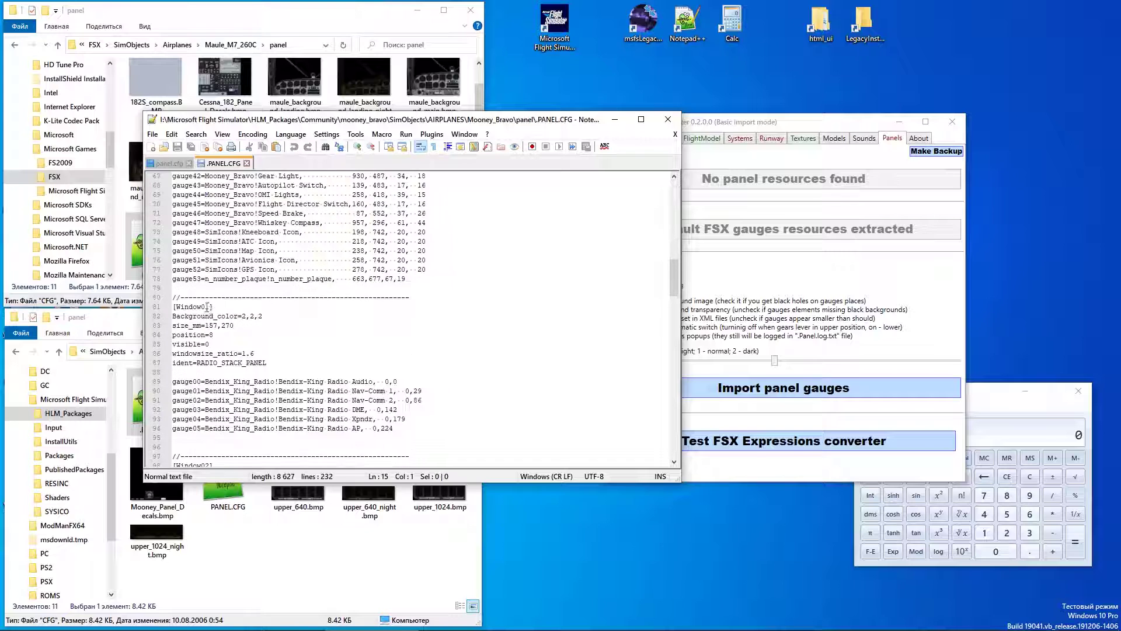
scroll(207, 312, "down", 16)
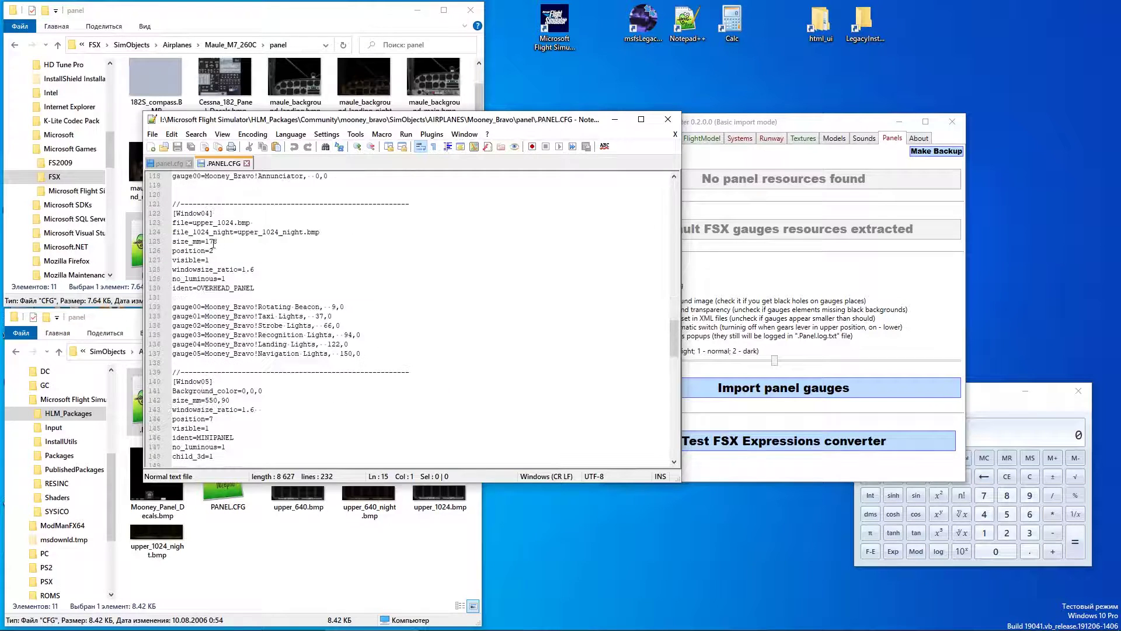
scroll(201, 339, "down", 6)
scroll(215, 277, "up", 5)
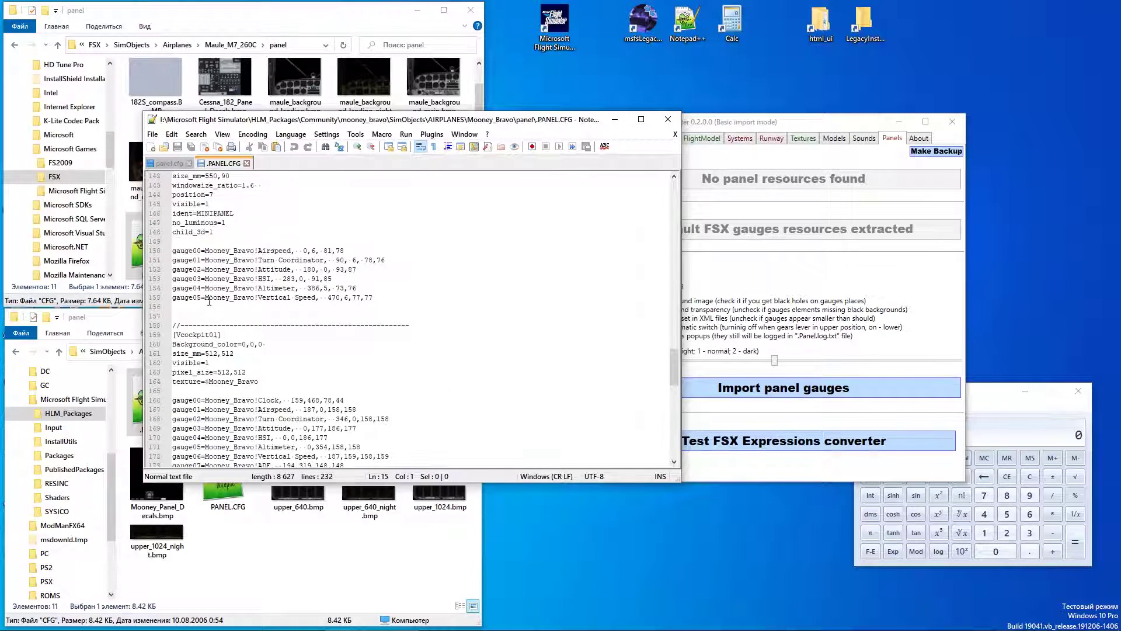
left_click(226, 394, "shift")
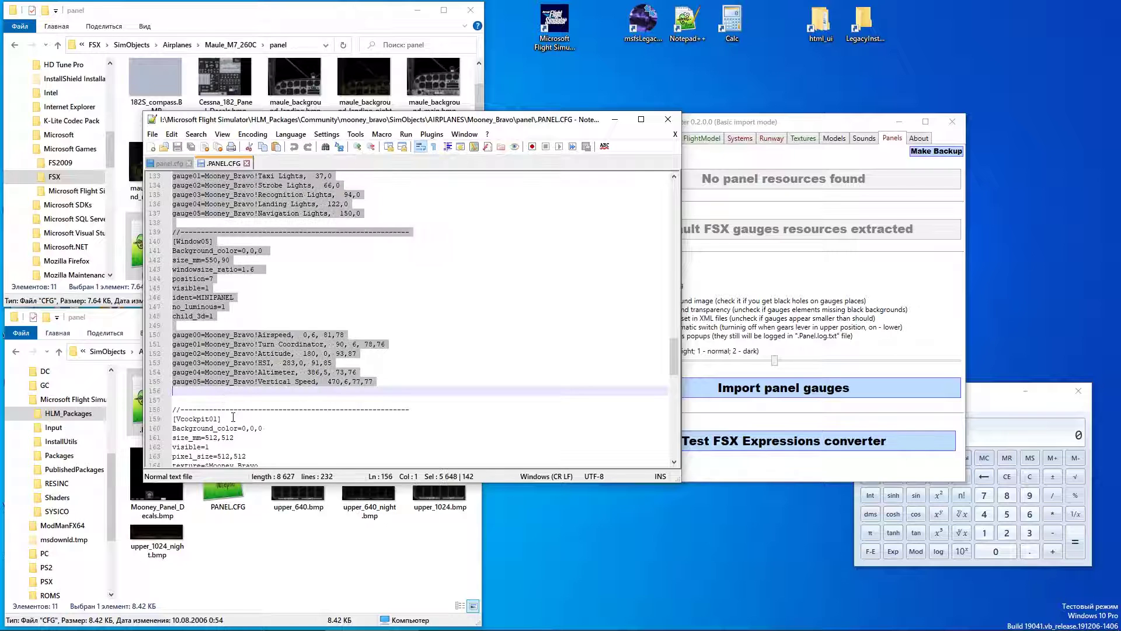
key("Delete")
key("ctrl+s")
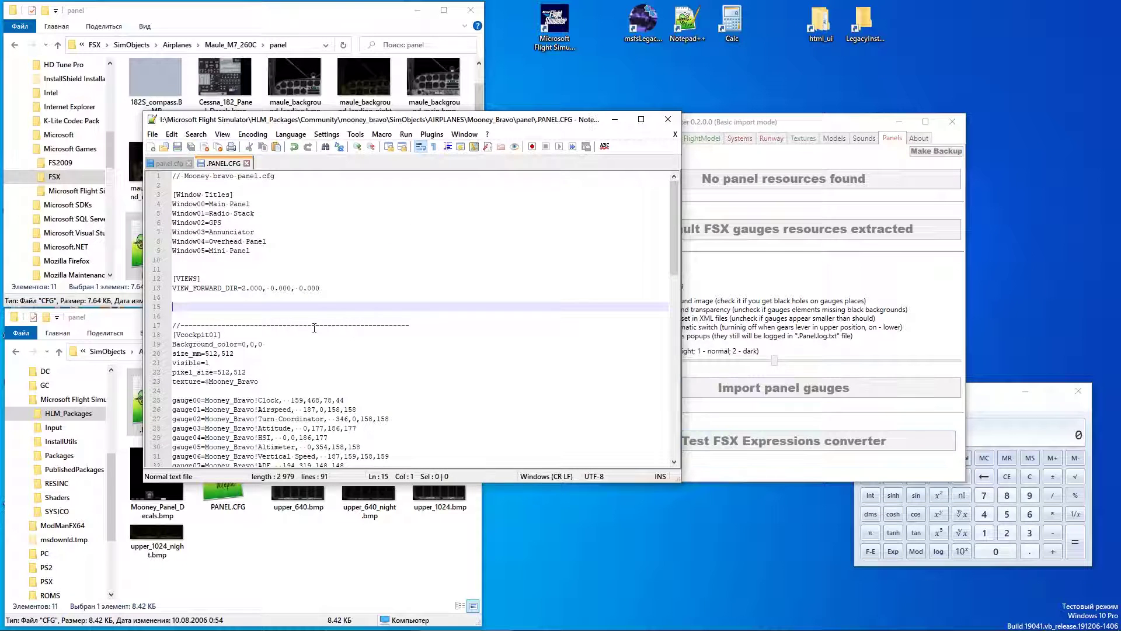
left_click(757, 275)
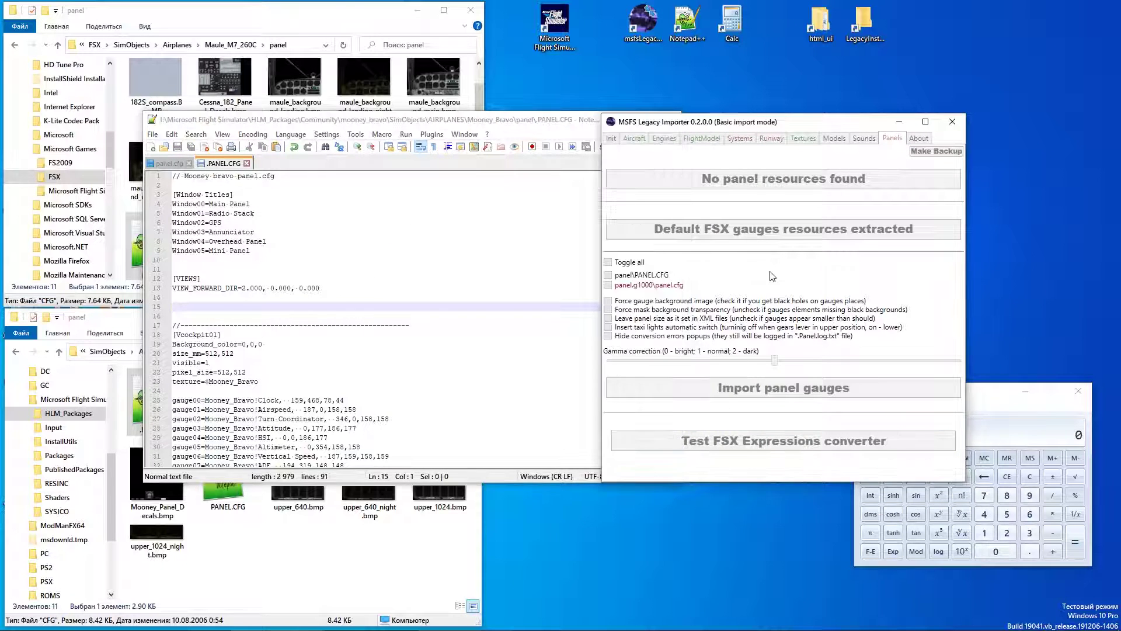
left_click(355, 326)
left_click(357, 337)
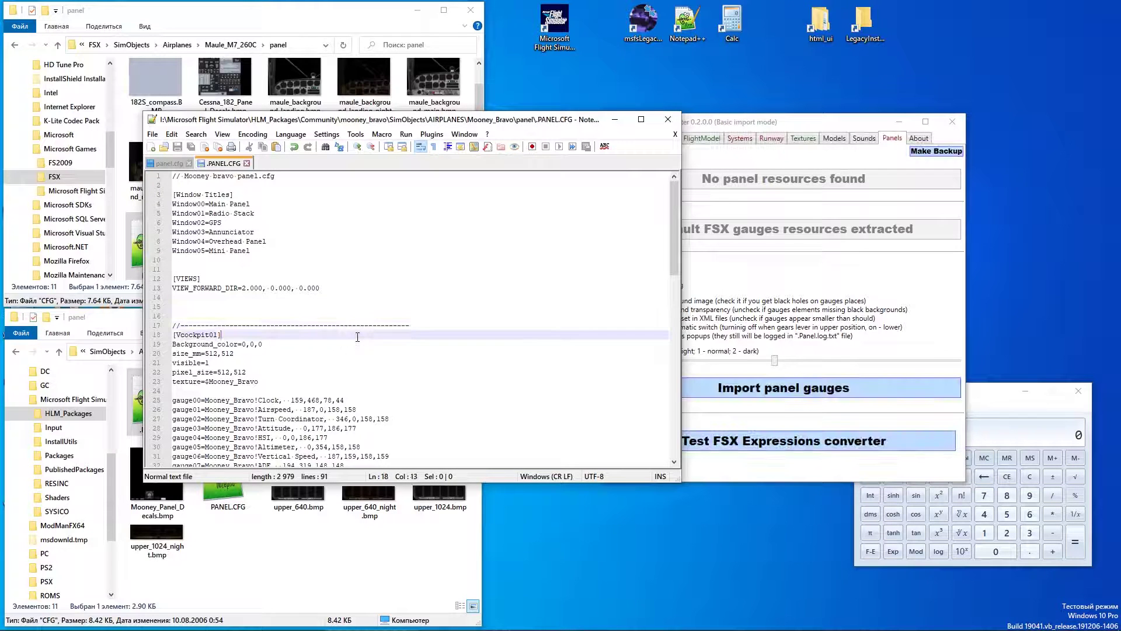
Step: Examine the Vcockpit sections of the Mooney Bravo's .PANEL.CFG and locate the HSI gauge entry under Vcockpit01
scroll(357, 338, "down", 12)
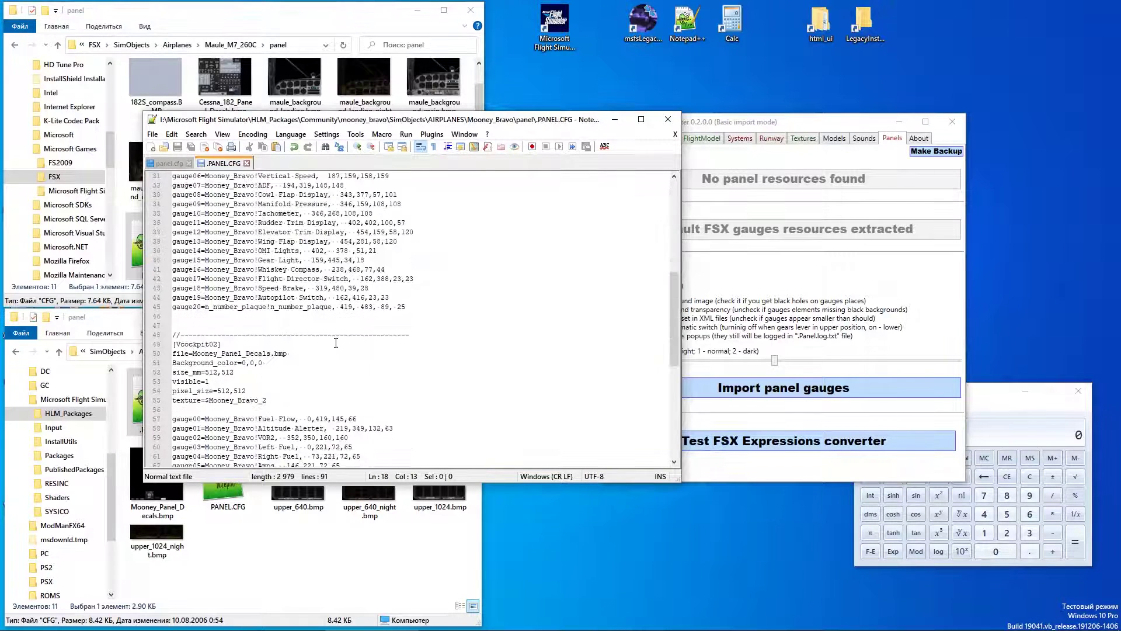
left_click_drag(678, 355, 662, 289)
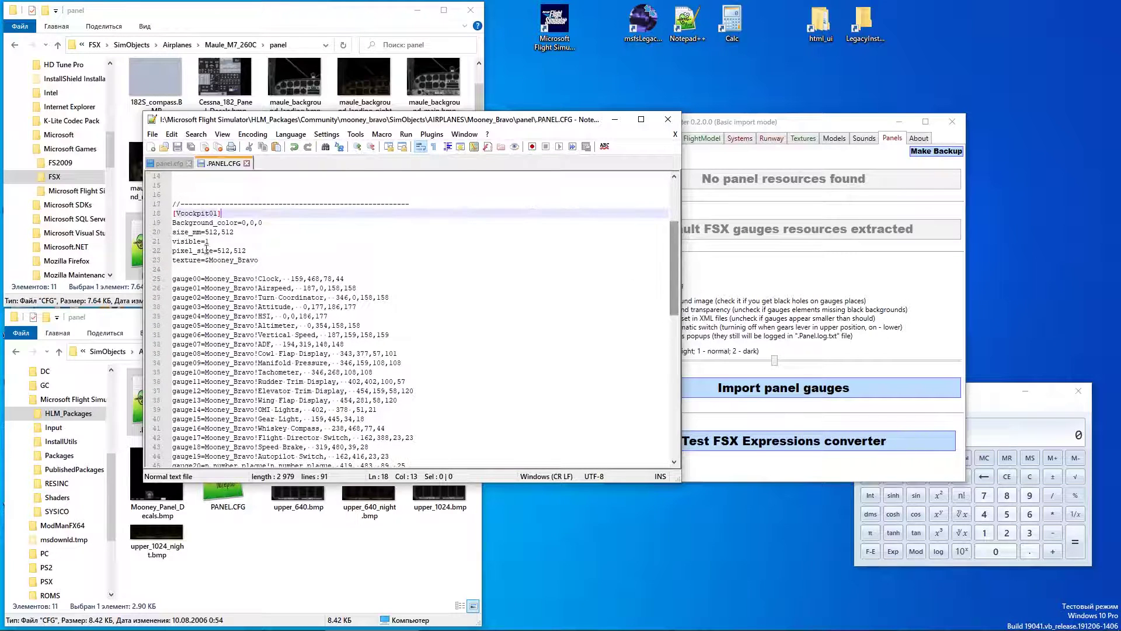
left_click(212, 214)
left_click(261, 316)
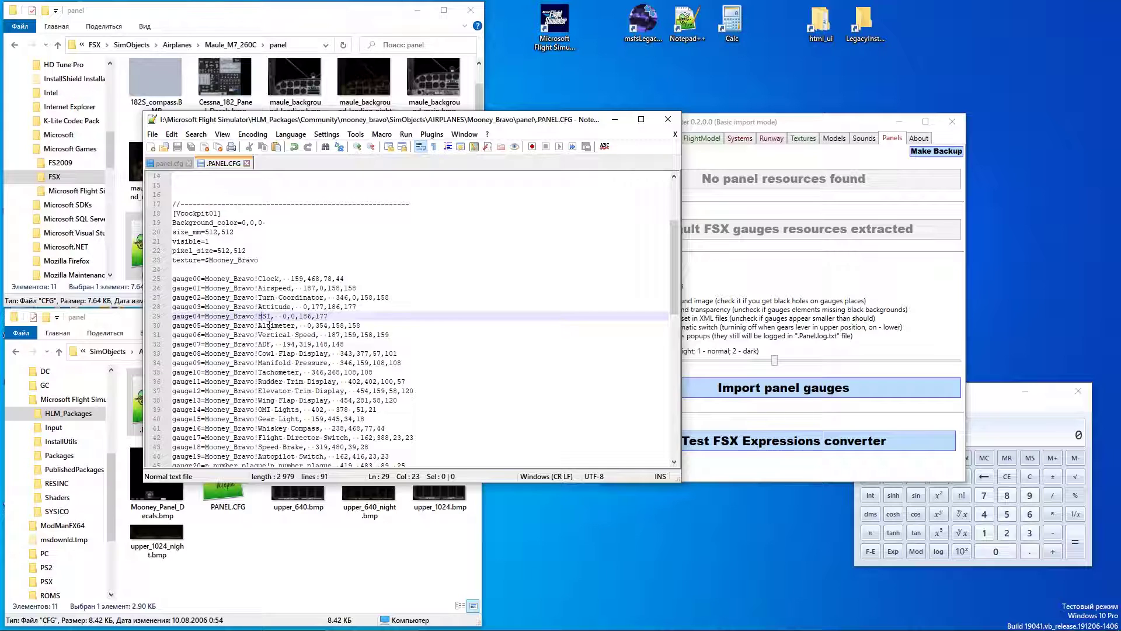
double_click(264, 316)
Step: Copy the HSI gauge reference Maule_M7_260C!hsi from the first virtual cockpit section of the Maule's panel.cfg
left_click(169, 163)
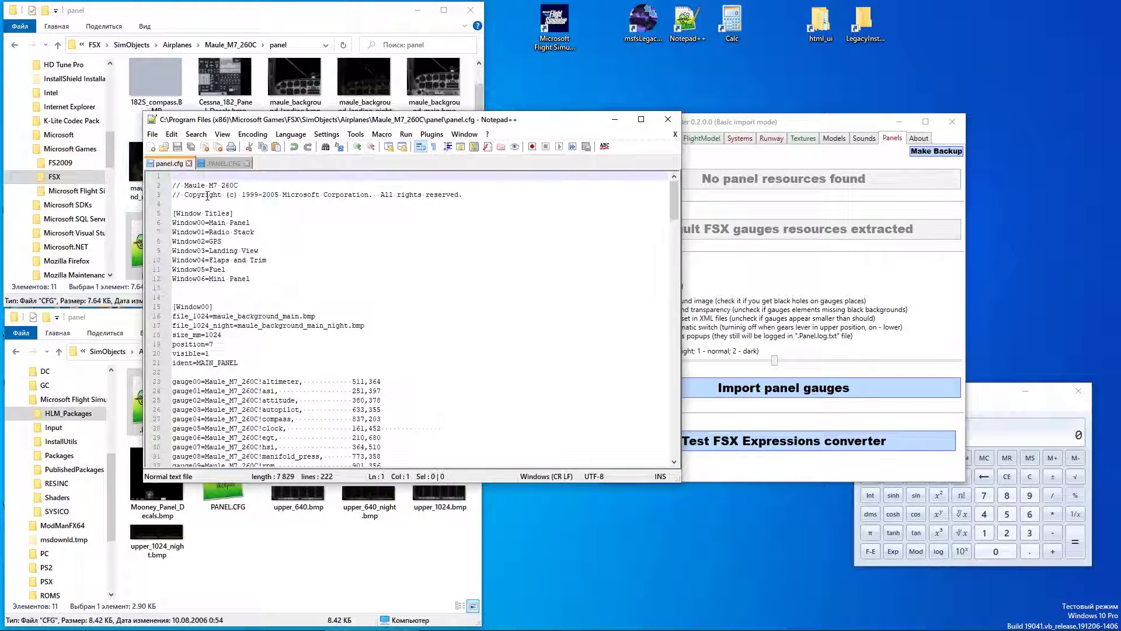
scroll(377, 312, "down", 4)
key("Page_Down")
key("Page_Down")
key("Page_Down")
key("Page_Down")
key("Page_Down")
key("Page_Down")
key("Page_Down")
key("Page_Down")
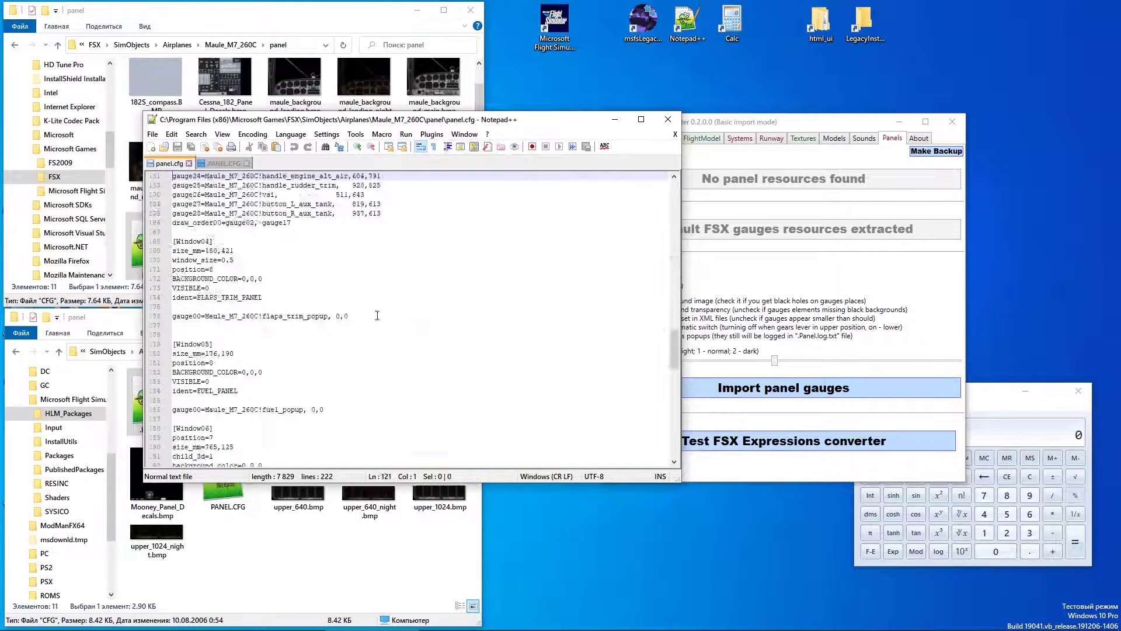
scroll(307, 315, "up", 9)
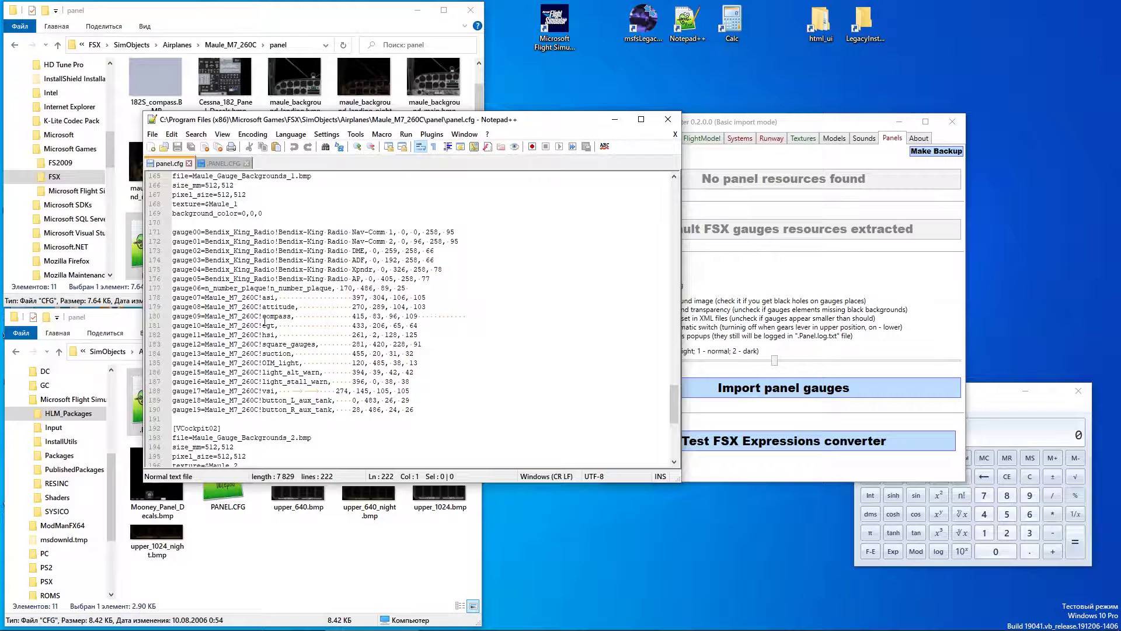
left_click_drag(205, 335, 276, 337)
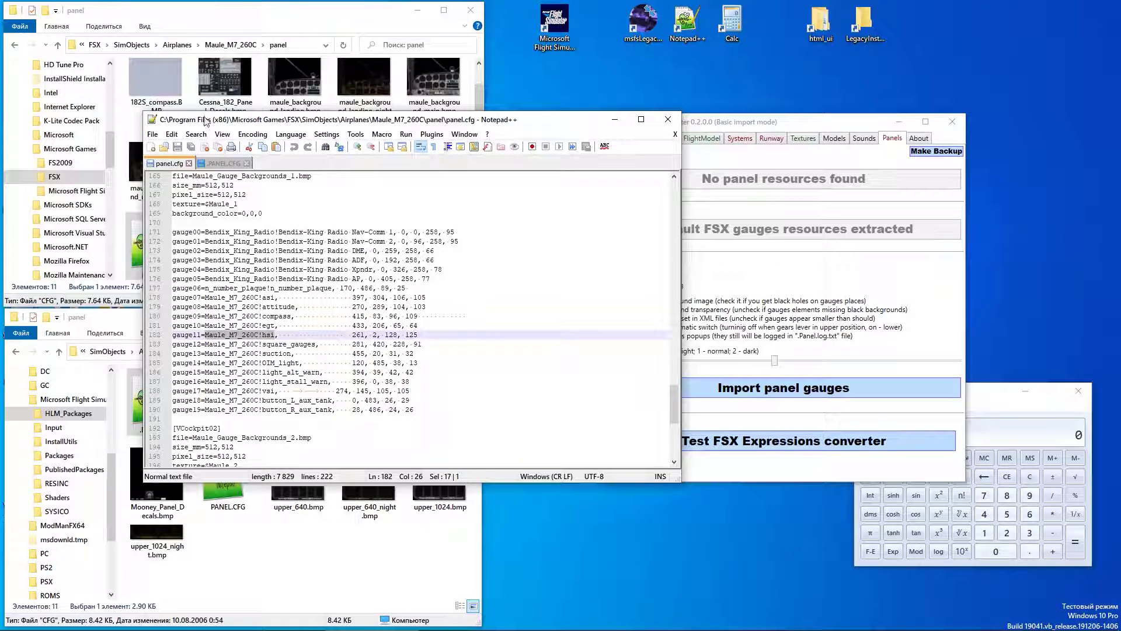
Step: Replace the gauge04 HSI reference in the Mooney Bravo's Vcockpit01 section with Maule_M7_260C!hsi and save the file
left_click(225, 164)
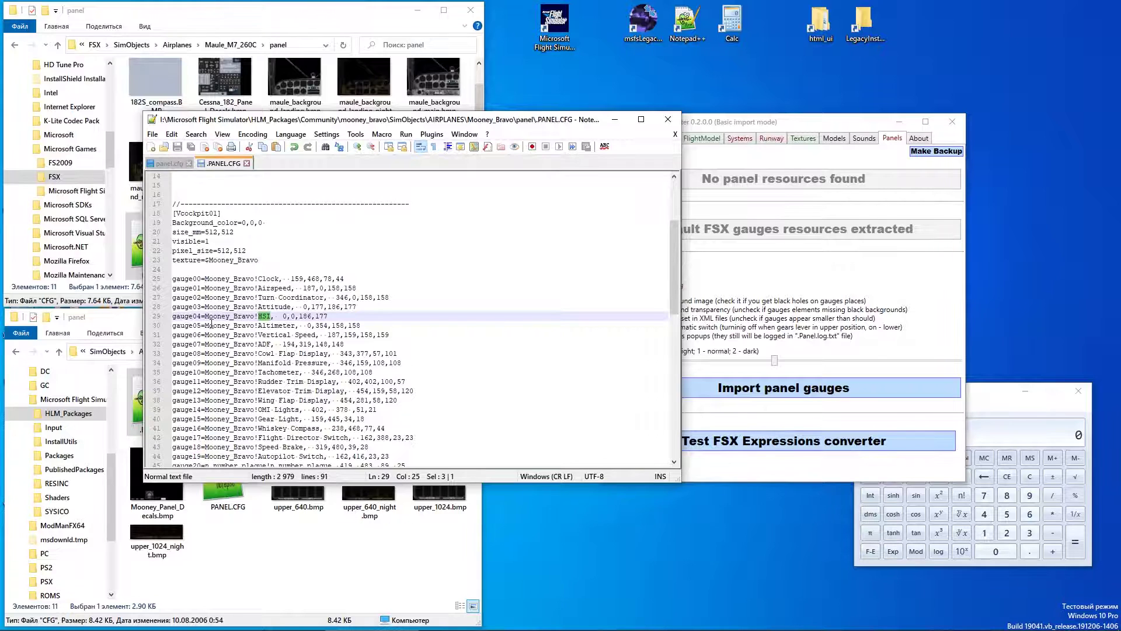
left_click_drag(205, 325, 277, 326)
type("Maule_M7_260C!hsi")
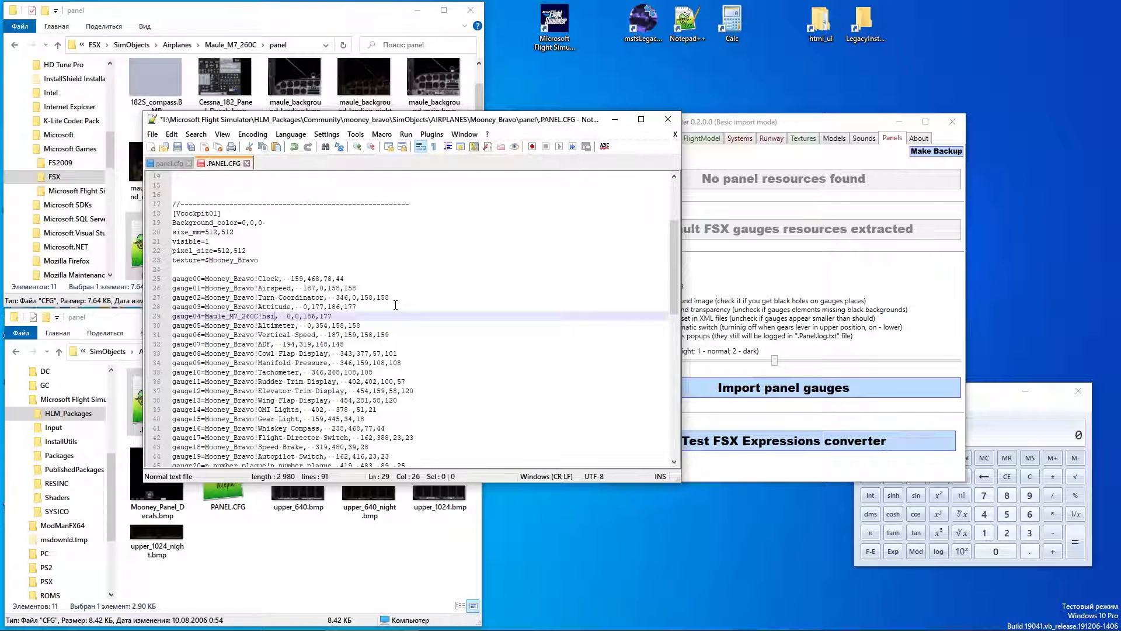
key("ctrl+s")
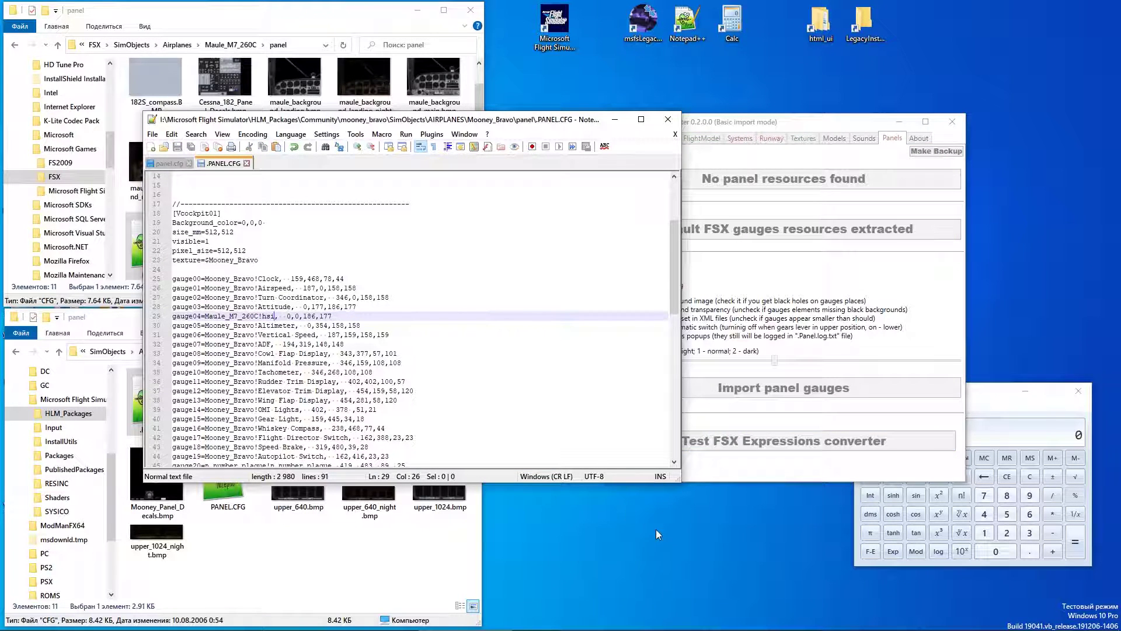
left_click(808, 241)
left_click_drag(551, 121, 506, 115)
left_click(560, 361)
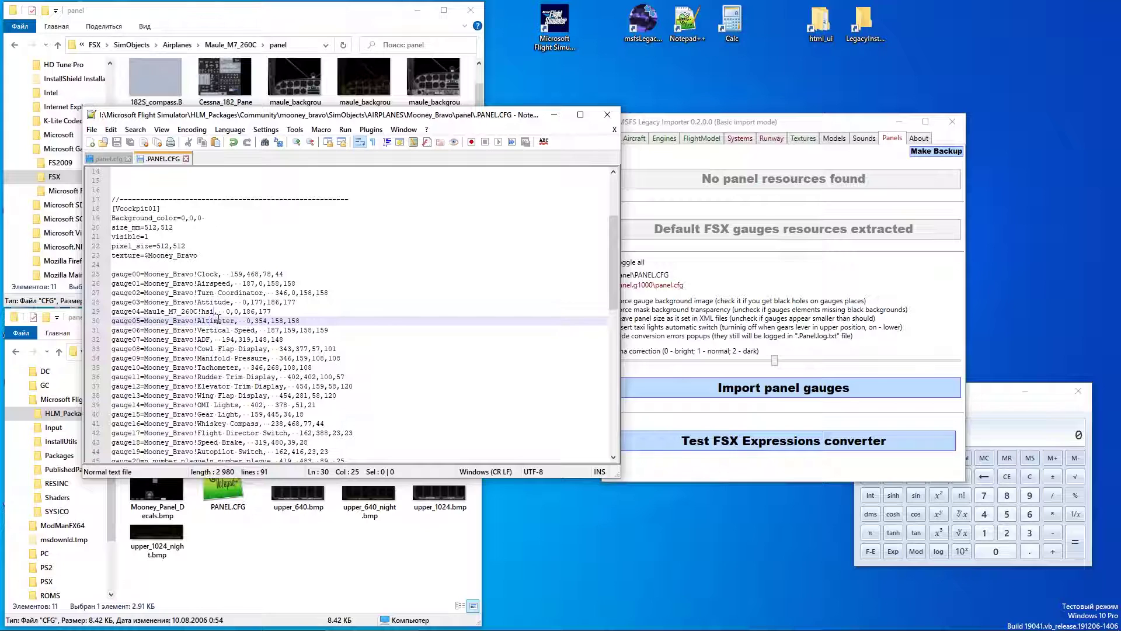
Step: Import the Mooney Bravo's panel gauges again from the edited panel configuration
left_click(712, 128)
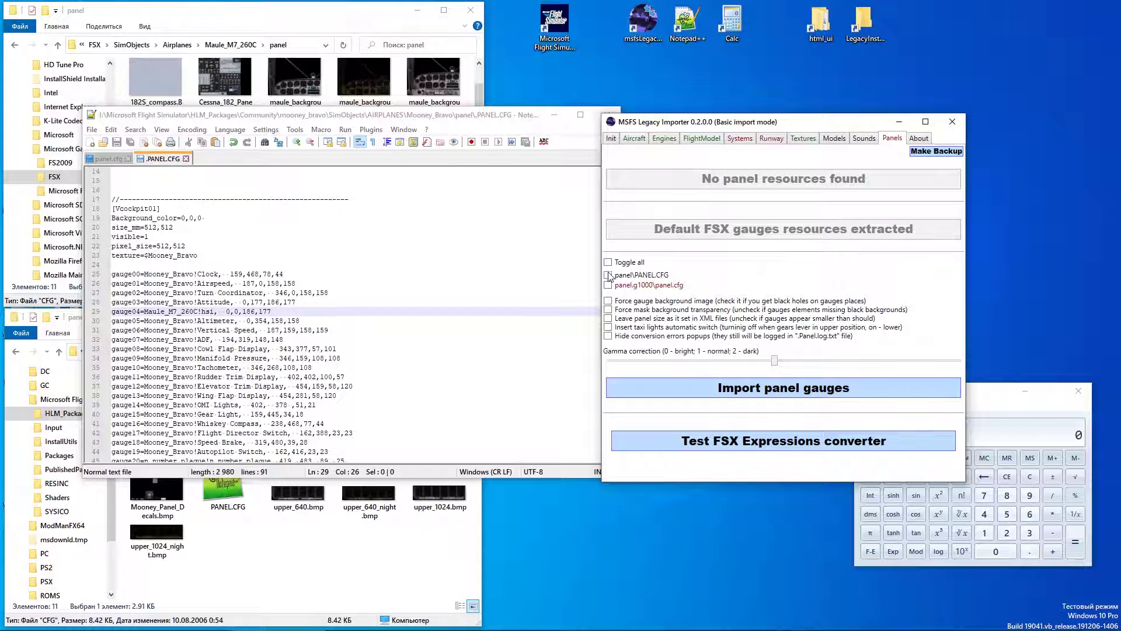
left_click(640, 288)
left_click(732, 390)
Step: Switch to Microsoft Flight Simulator, start the flight at Mataveri Intl and lower the cockpit view to inspect the instrument panel
left_click(555, 26)
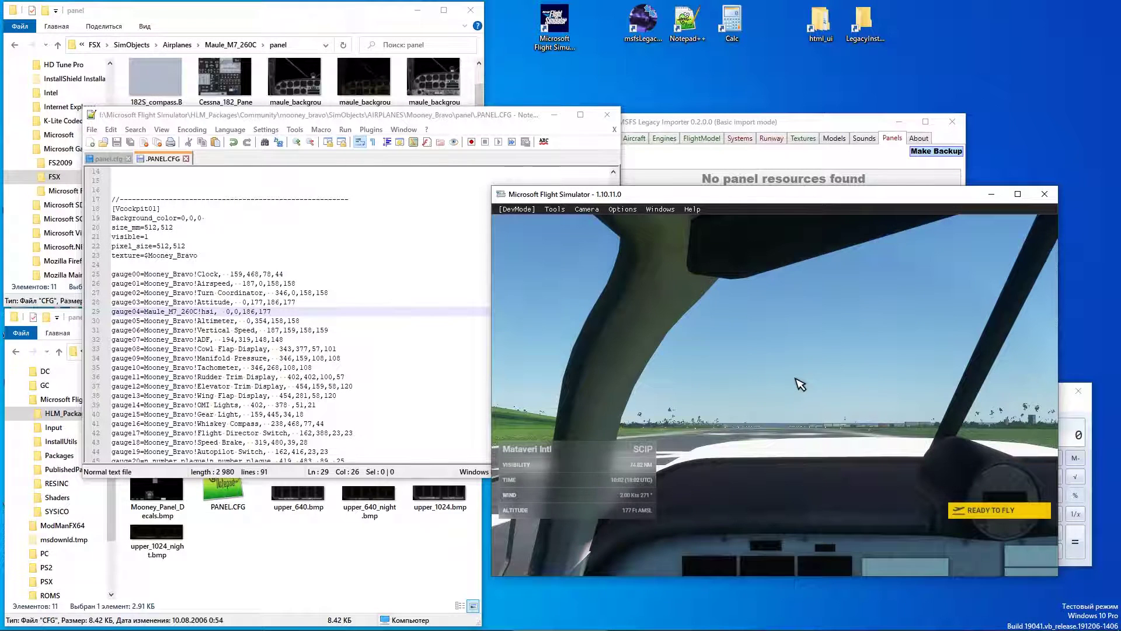
left_click(993, 517)
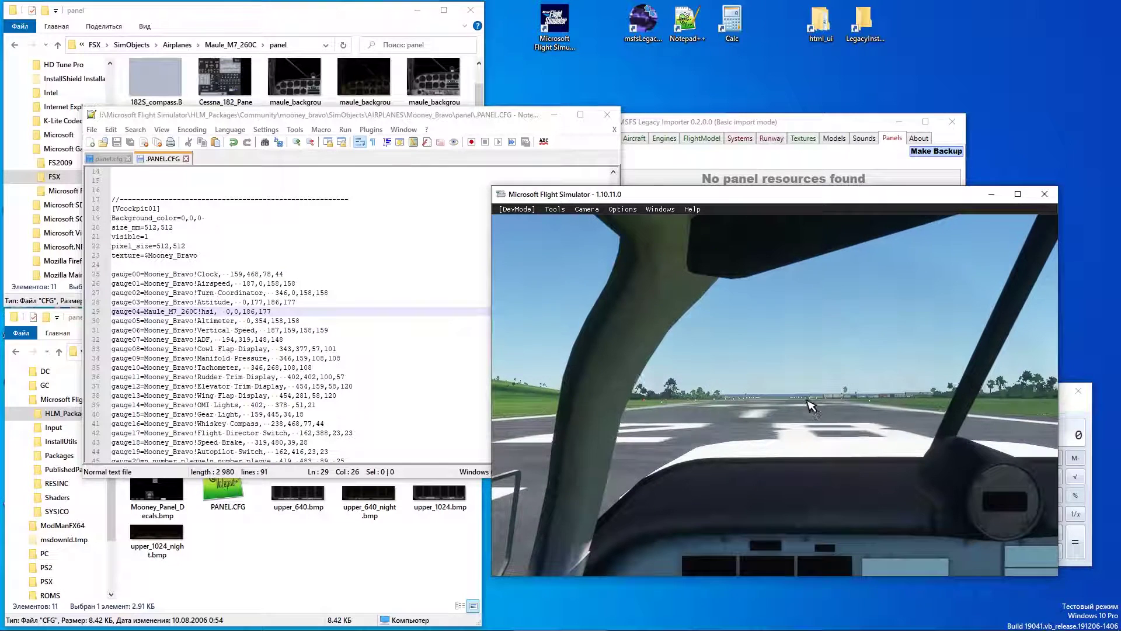
key("shift+Down")
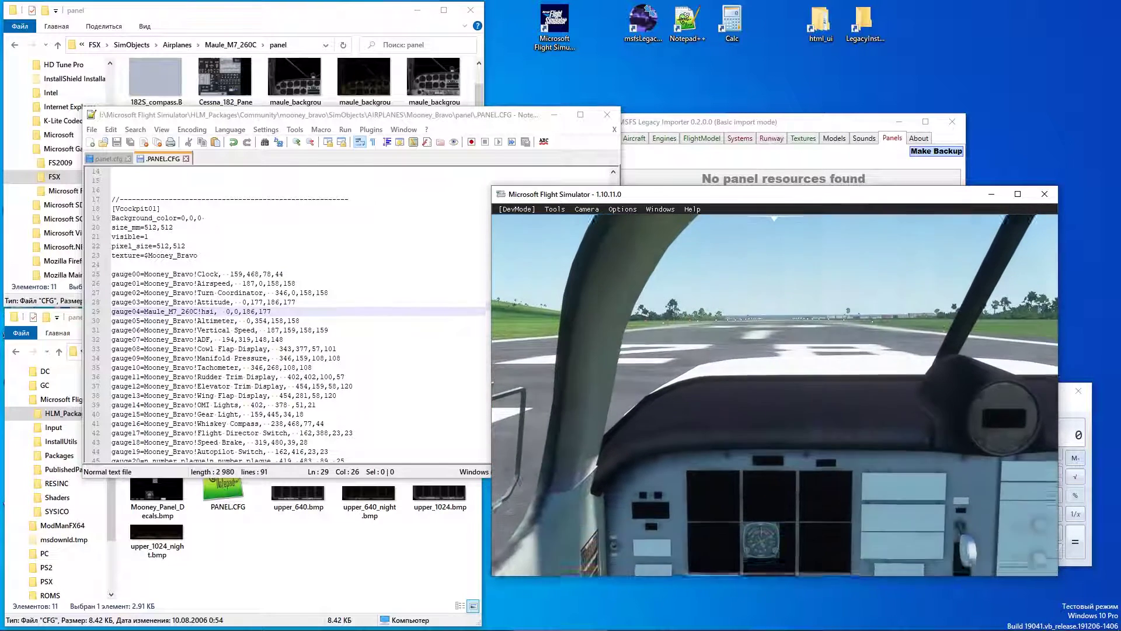
Step: Examine the HSI gauge on the cockpit panel and the aircraft from outside, and pause the flight
right_click_drag(763, 304, 749, 382)
scroll(766, 384, "up", 5)
key("End")
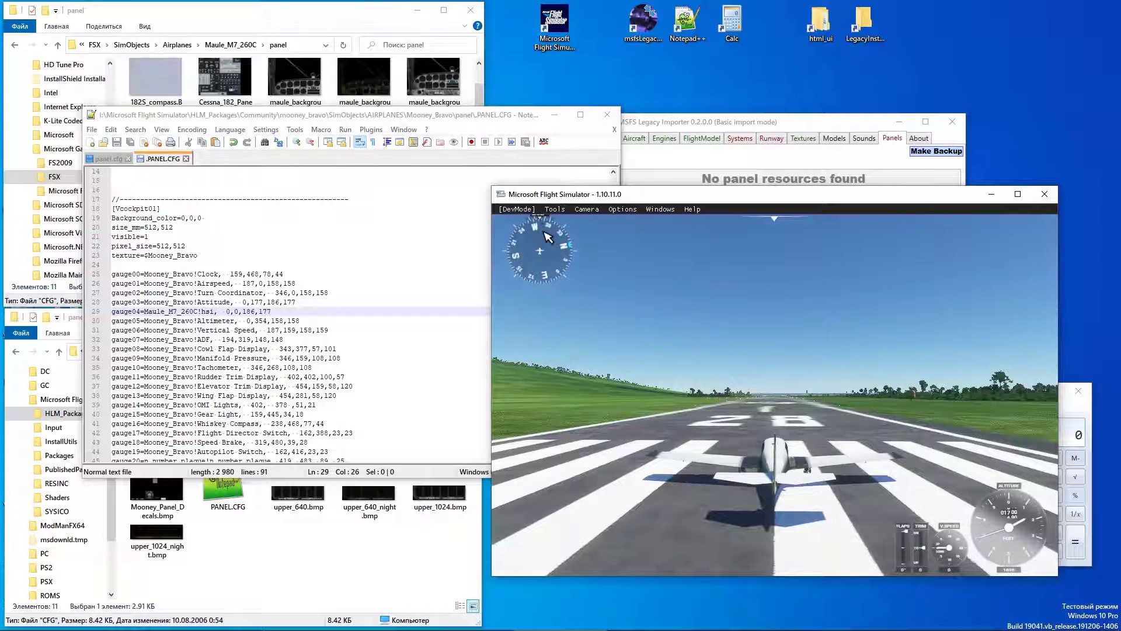
key("End")
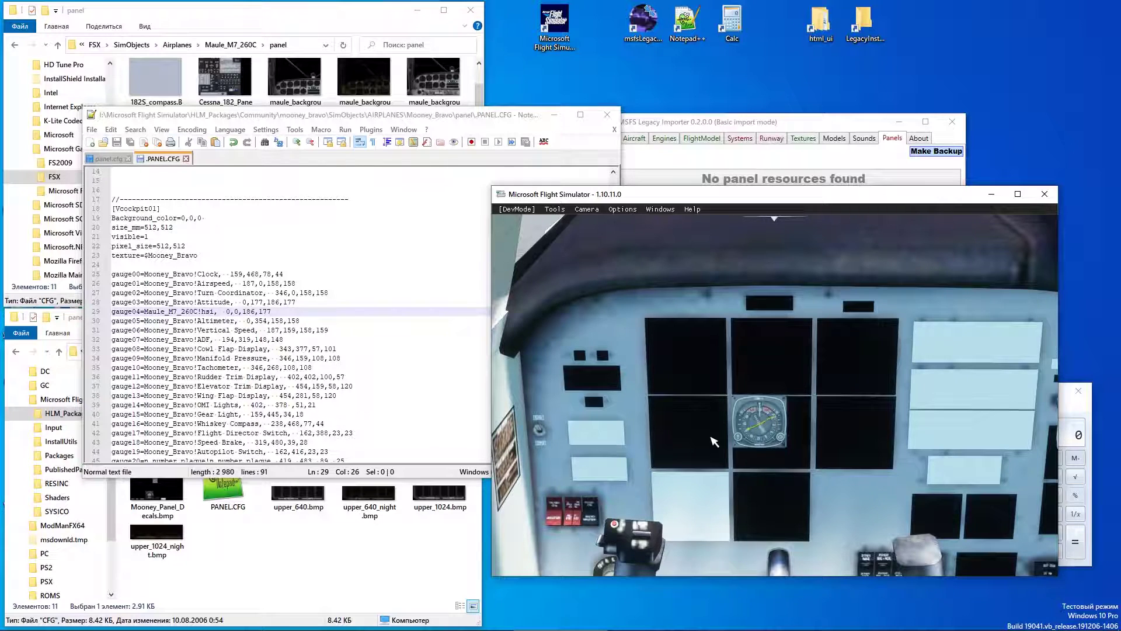
key("Escape")
Step: Compare the HSI gauge's width and height in the Maule's panel.cfg with those of gauge04 in the Mooney Bravo's panel configuration
left_click(285, 314)
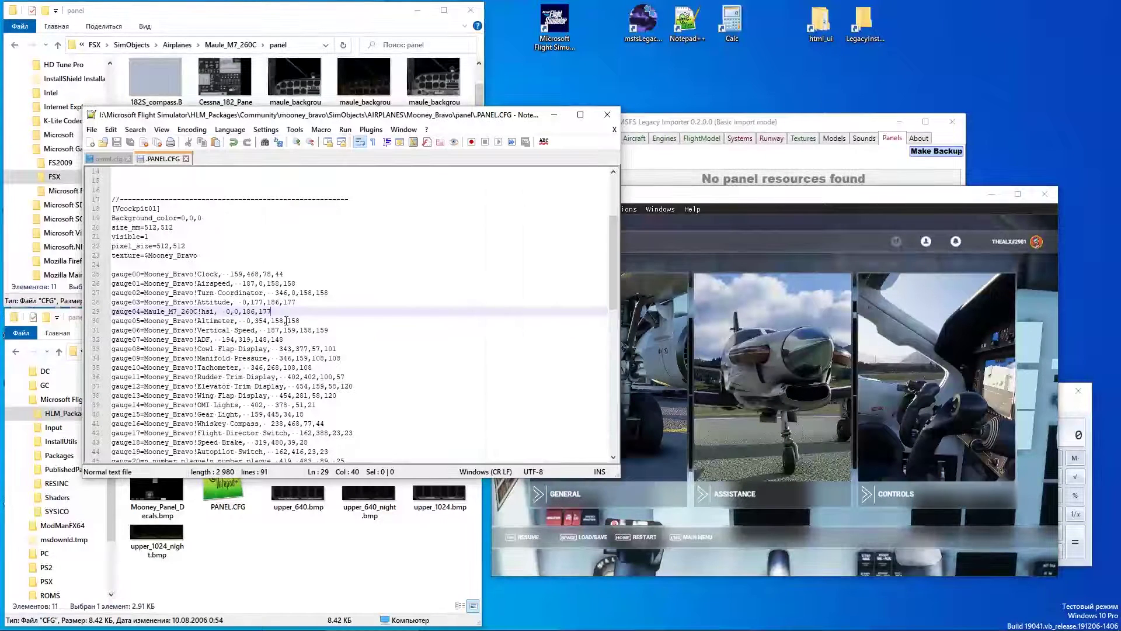
left_click(107, 159)
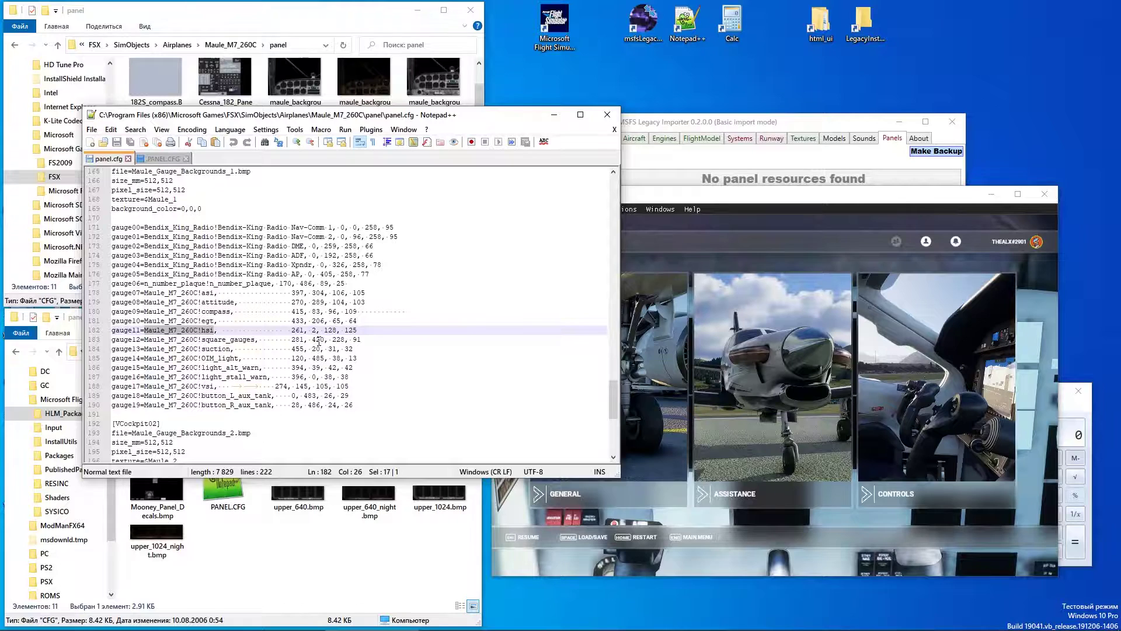
left_click(289, 334)
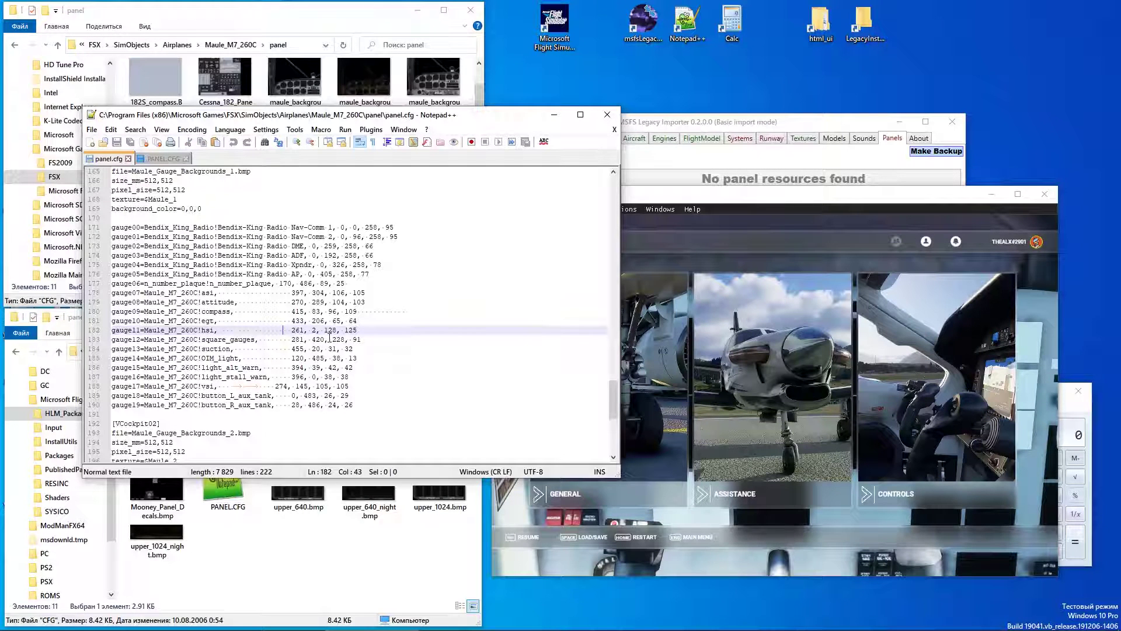
left_click_drag(291, 332, 323, 334)
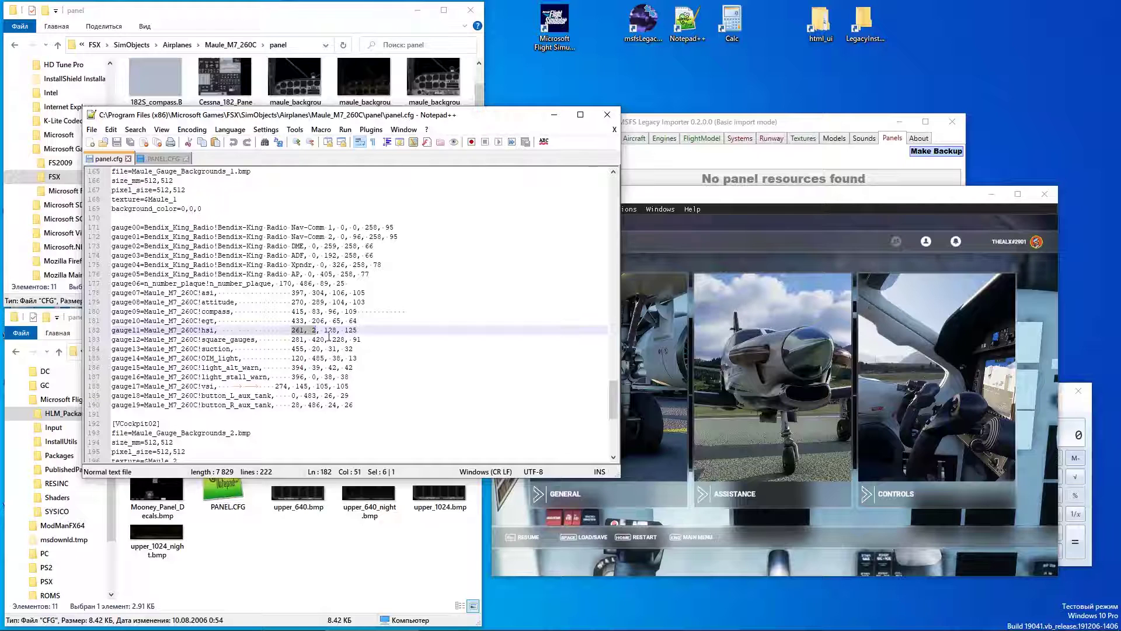
left_click_drag(324, 331, 363, 333)
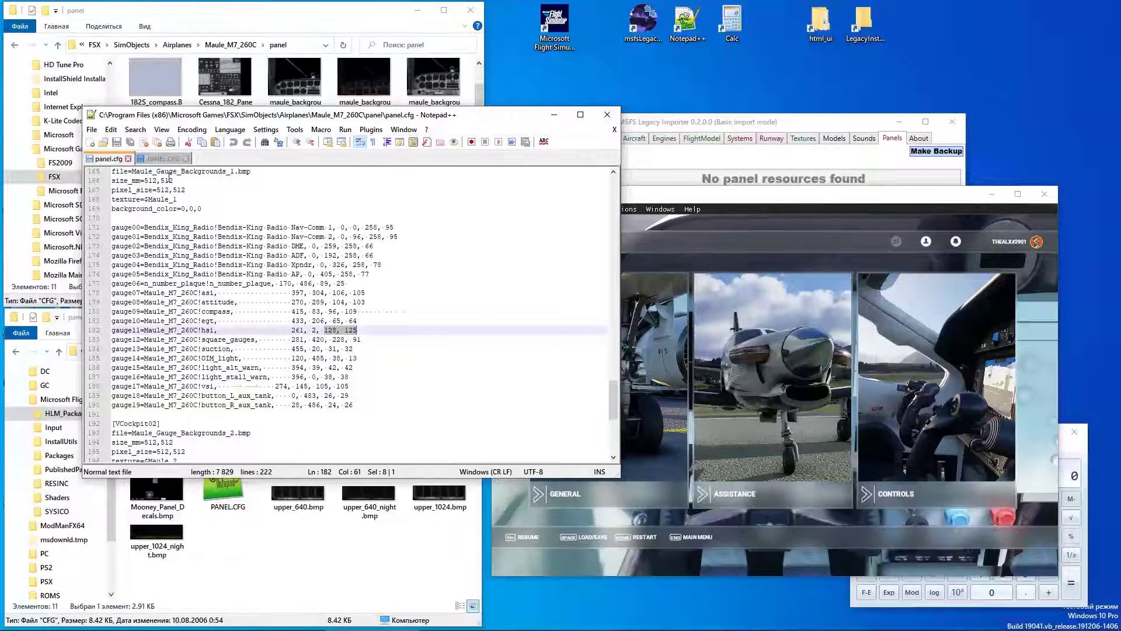
left_click(164, 158)
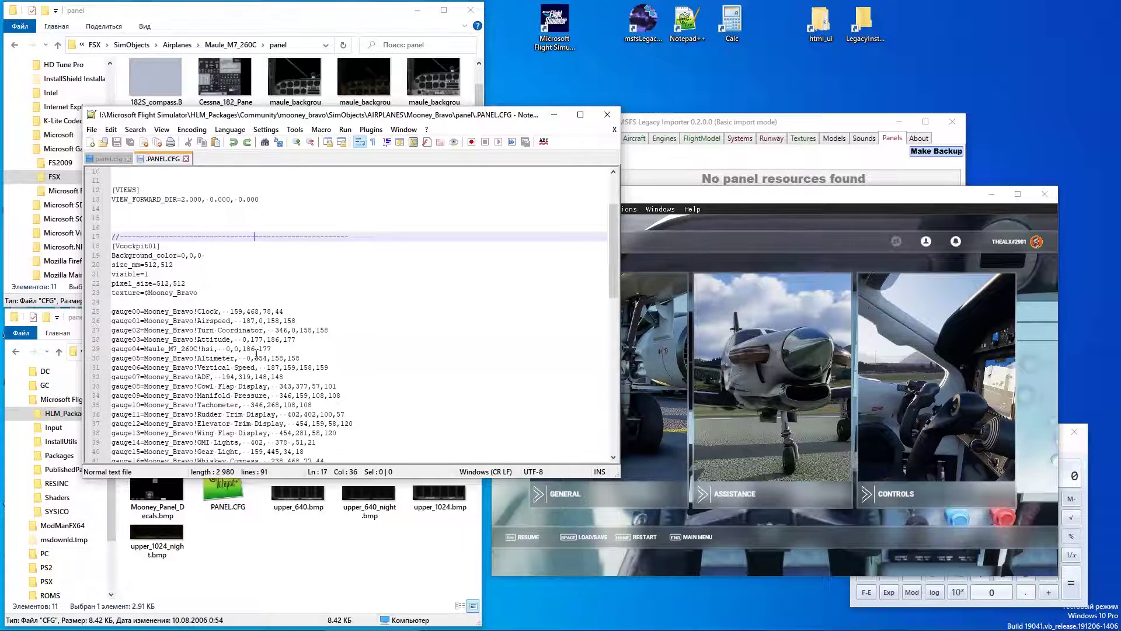
left_click_drag(244, 350, 282, 350)
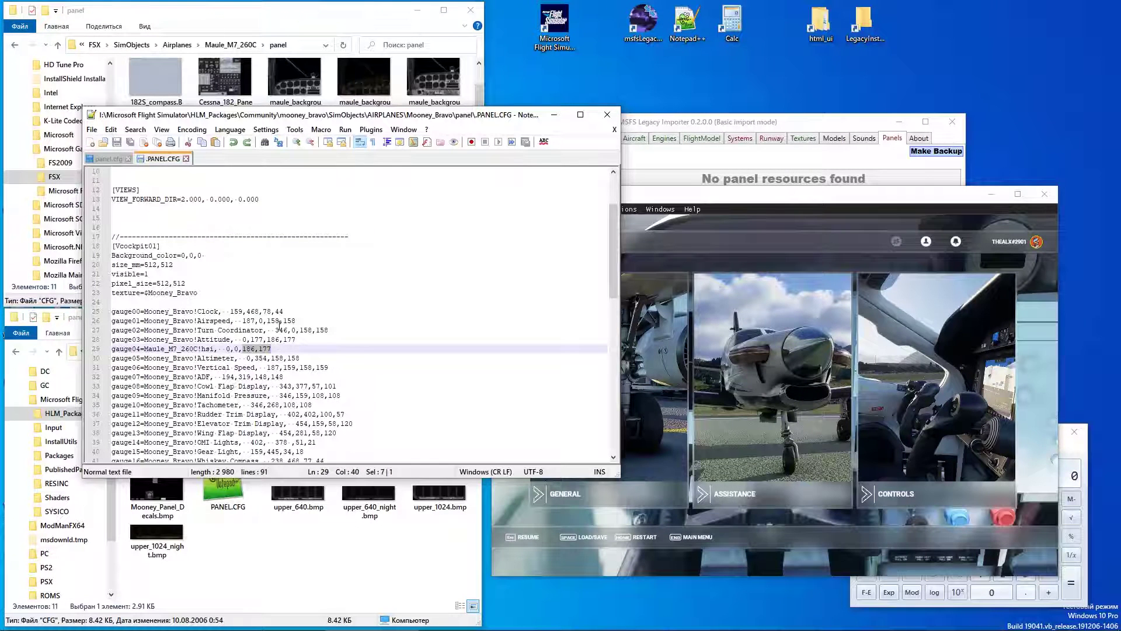
Step: Calculate the HSI size ratio, append 1.488 as the scale value to gauge04 in the Mooney Bravo's Vcockpit01 section, and save the file
left_click(1071, 453)
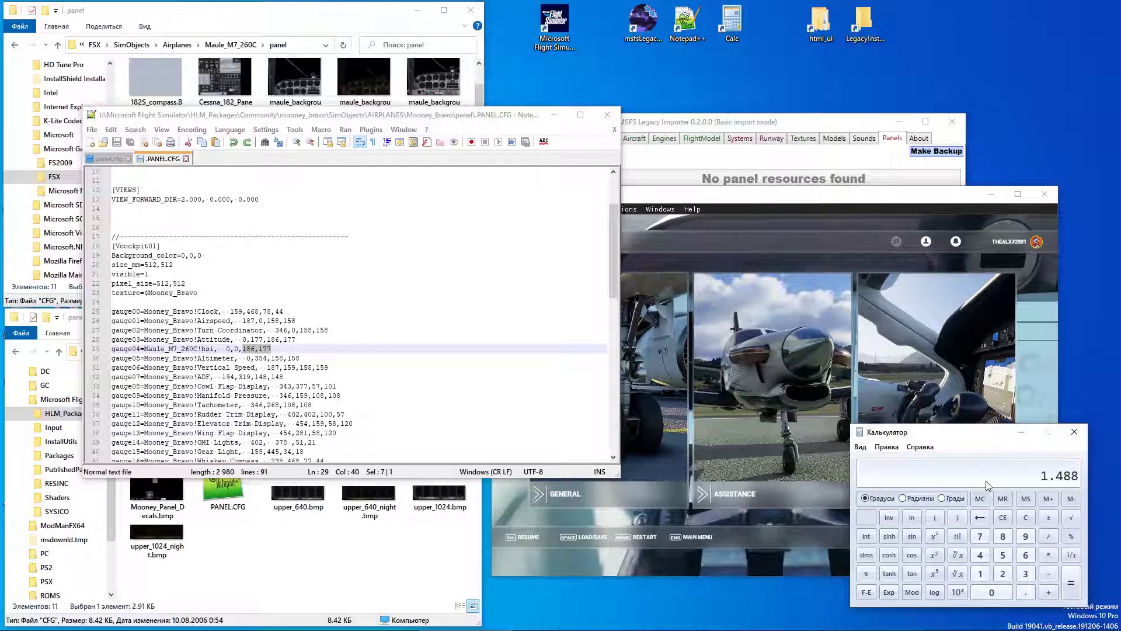
left_click(286, 349)
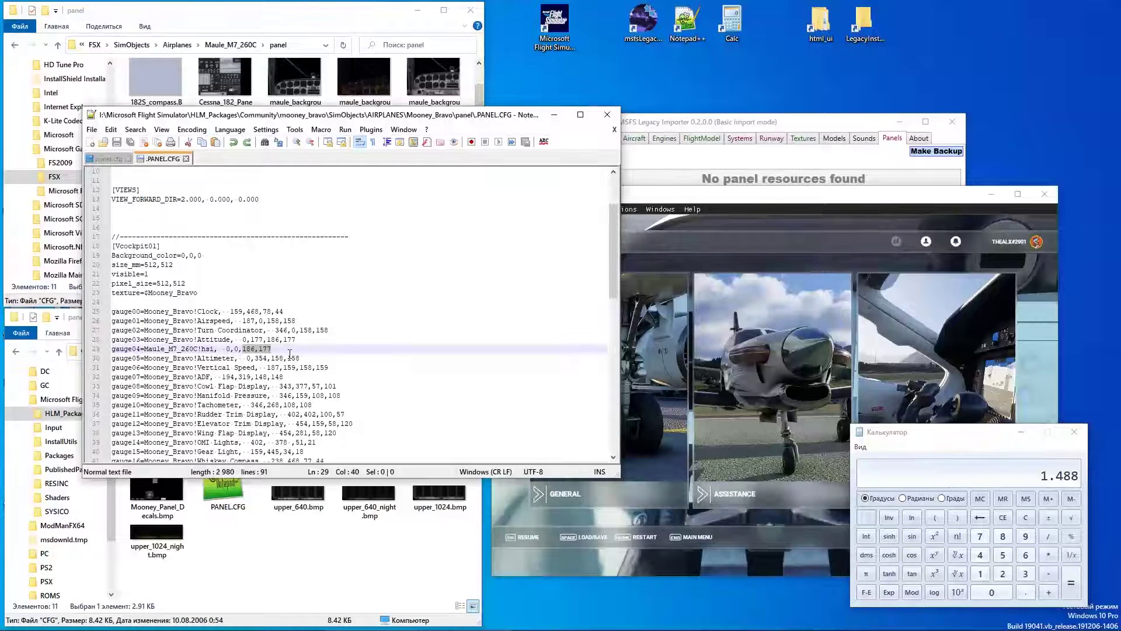
type(",")
type("1.488")
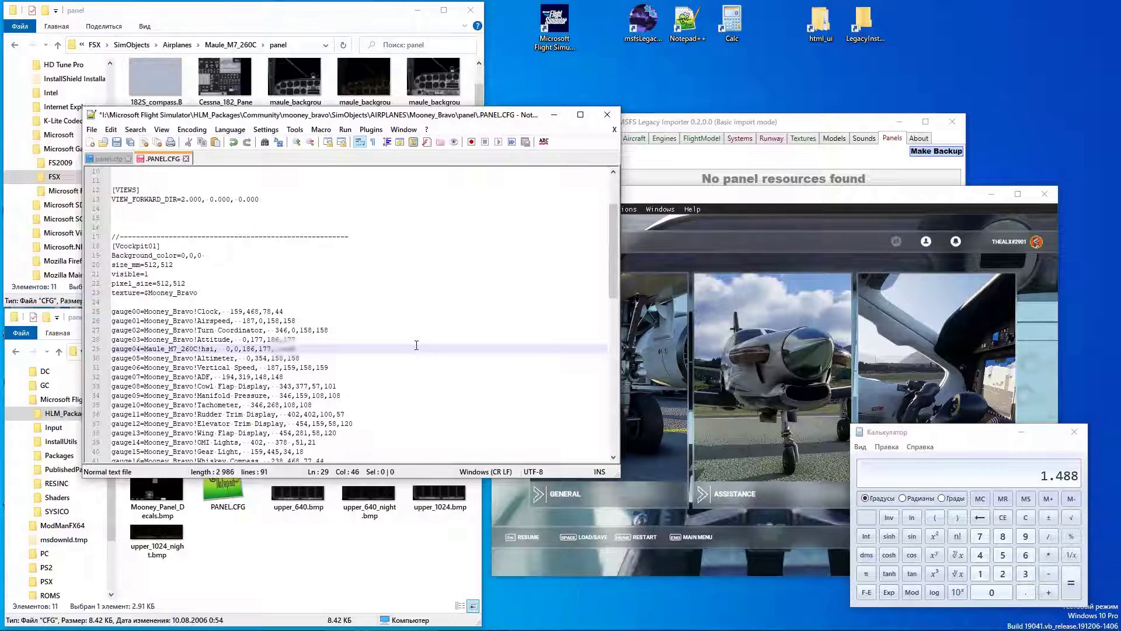
left_click(628, 340)
left_click(579, 361)
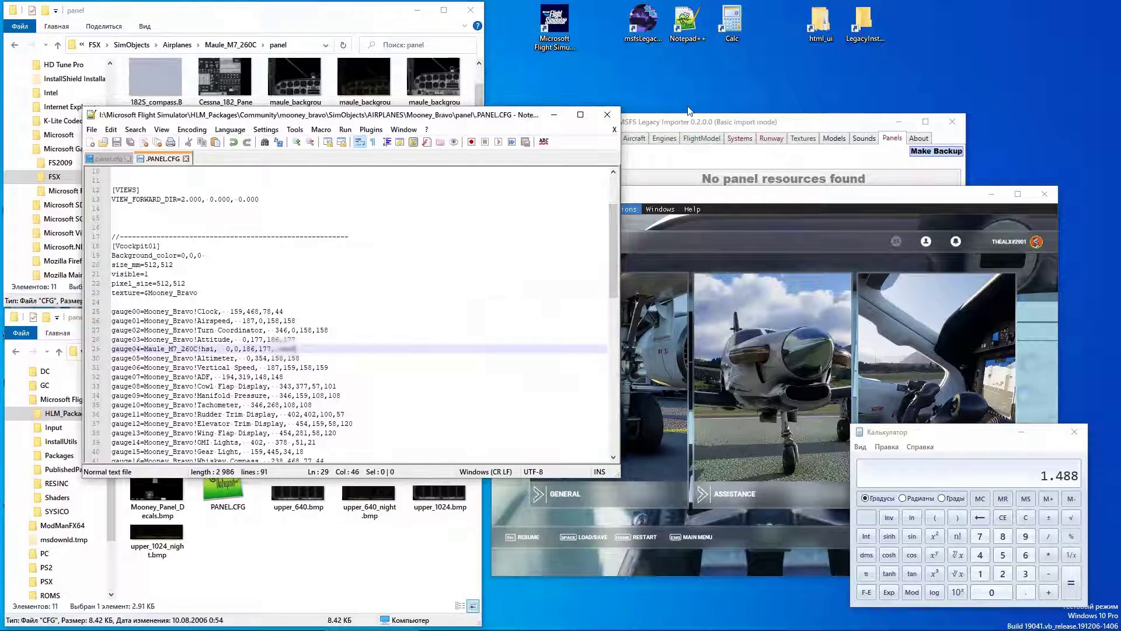
Step: Import the Mooney Bravo's panel gauges again with the scaled HSI and return to Microsoft Flight Simulator
left_click(711, 128)
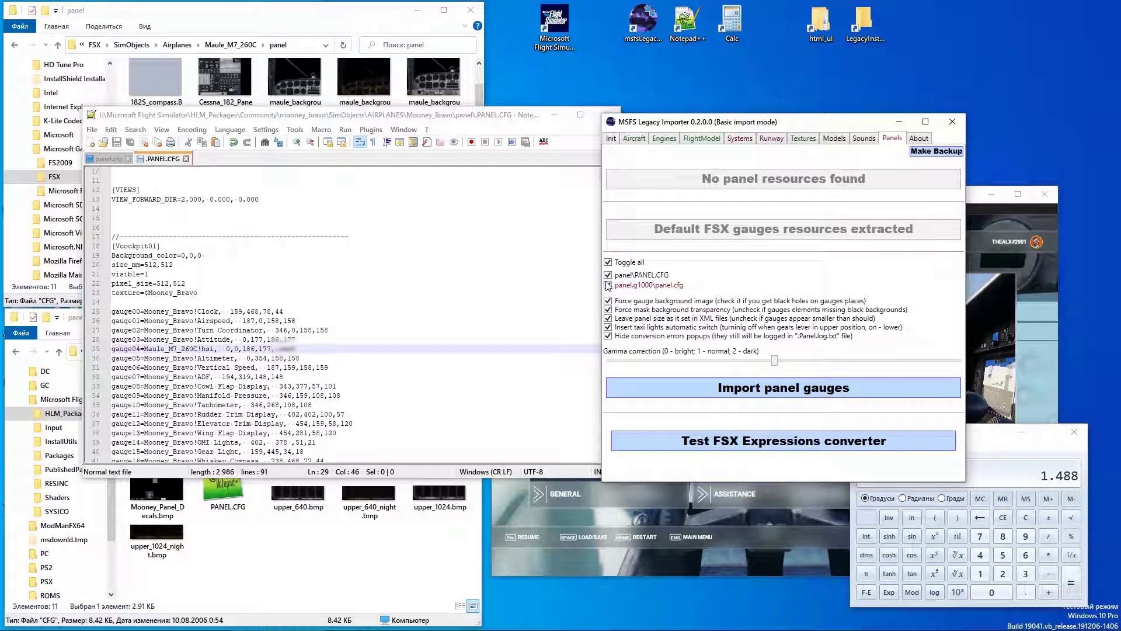
left_click(609, 262)
left_click(979, 214)
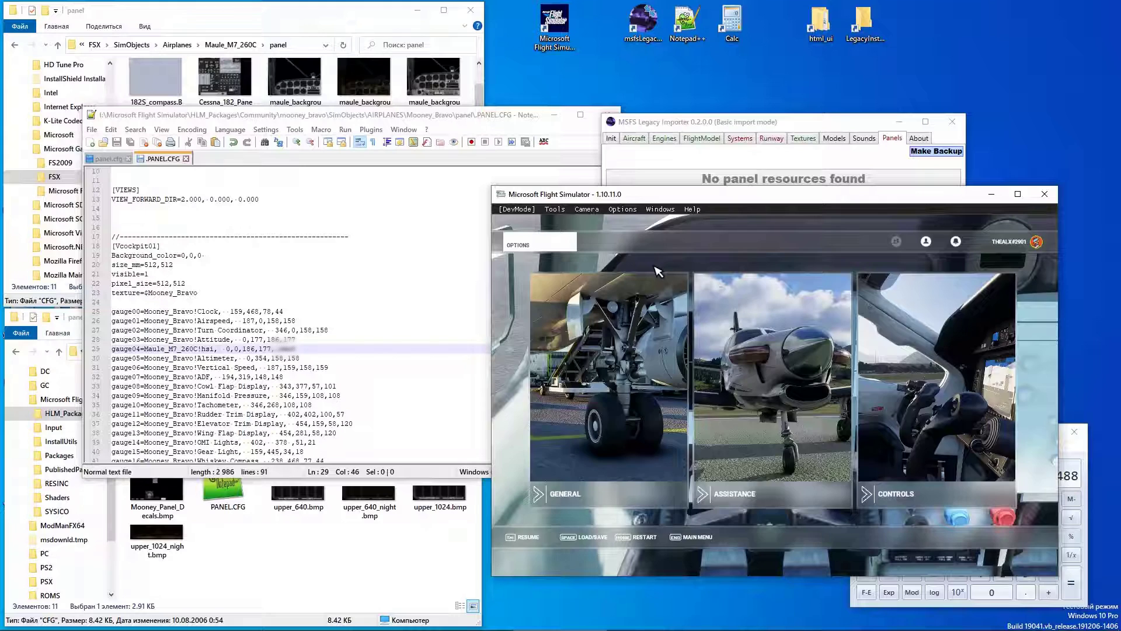
Step: Create a new developer project named MyProject in the default project folder
left_click(520, 210)
left_click(524, 223)
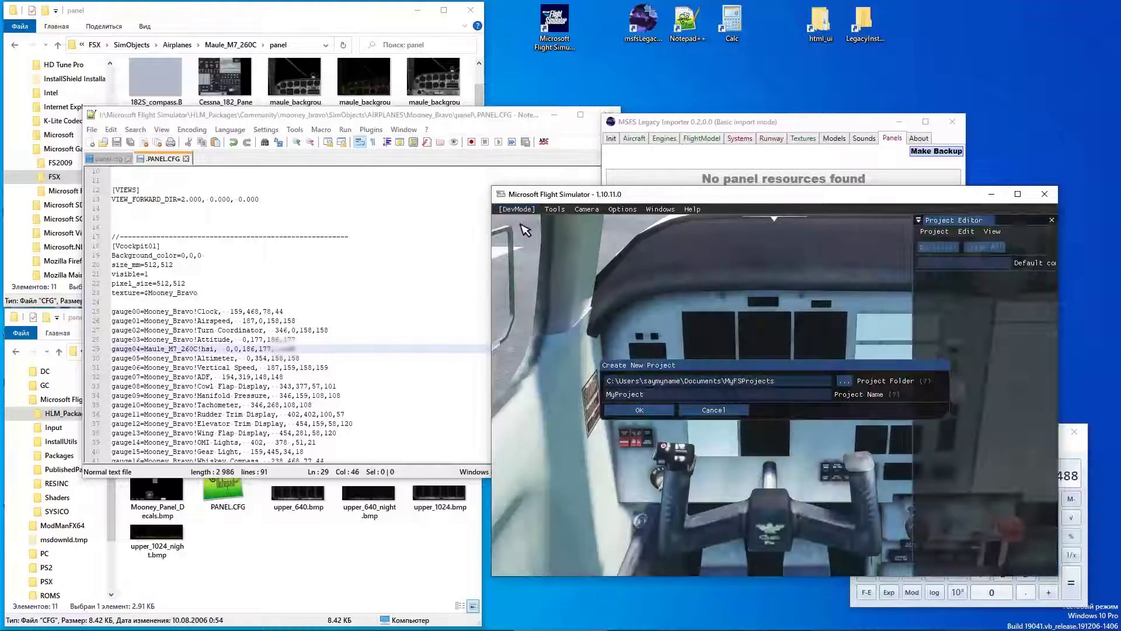
left_click(650, 409)
Step: Open the Aircraft Editor and resync the aircraft to reload its panel
left_click(555, 210)
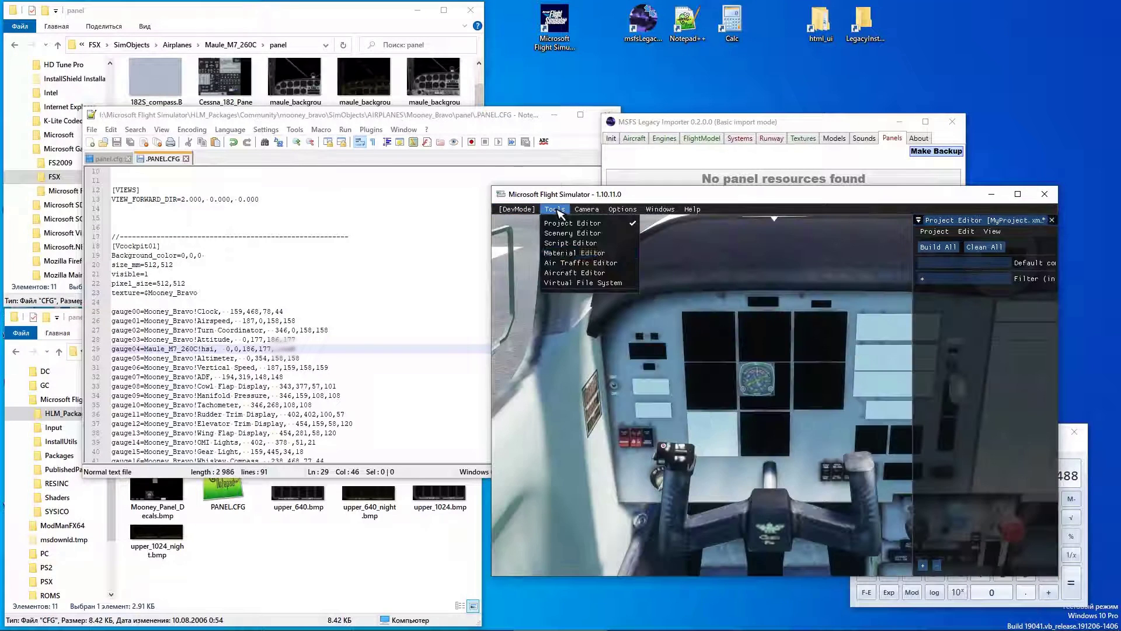
left_click(565, 275)
left_click(509, 232)
left_click(522, 260)
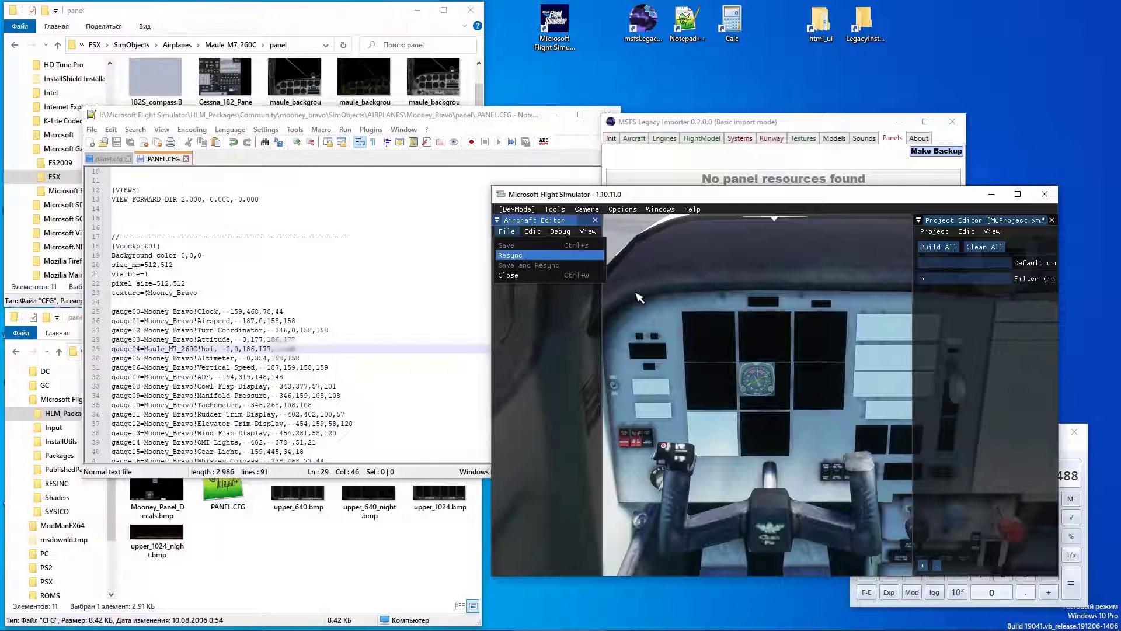
Step: Inspect the rescaled HSI gauge up close and check how it fits its opening in the instrument panel
right_click_drag(756, 356, 755, 403)
scroll(755, 400, "up", 5)
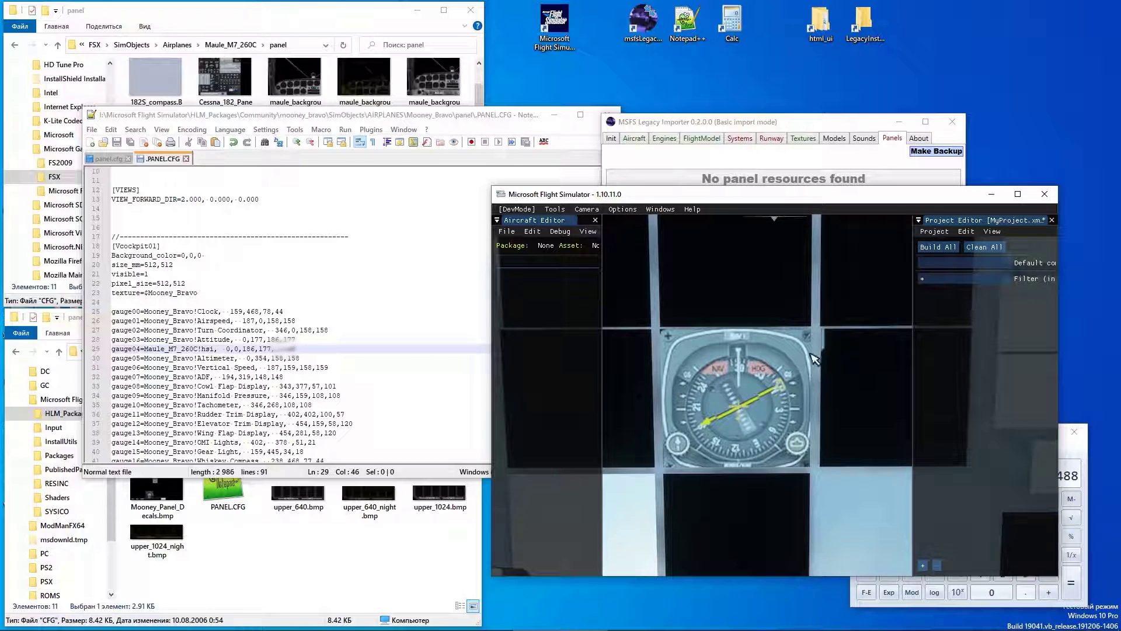
mouse_move(688, 266)
right_mouse_down()
mouse_move(674, 390)
mouse_move(676, 252)
mouse_move(689, 263)
right_mouse_up()
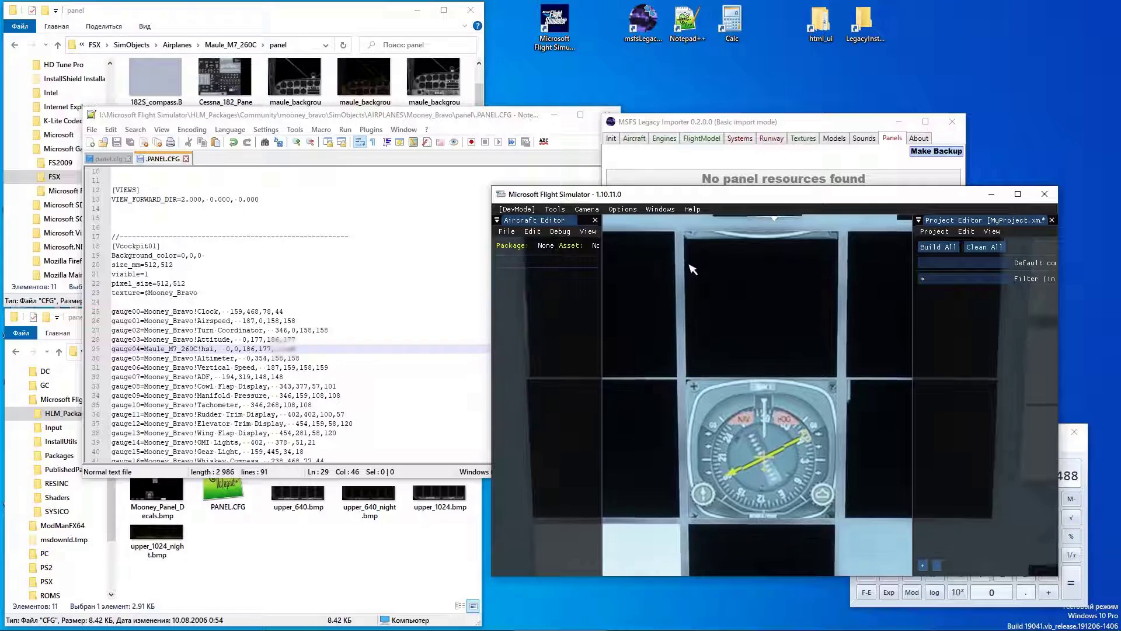
scroll(801, 378, "down", 4)
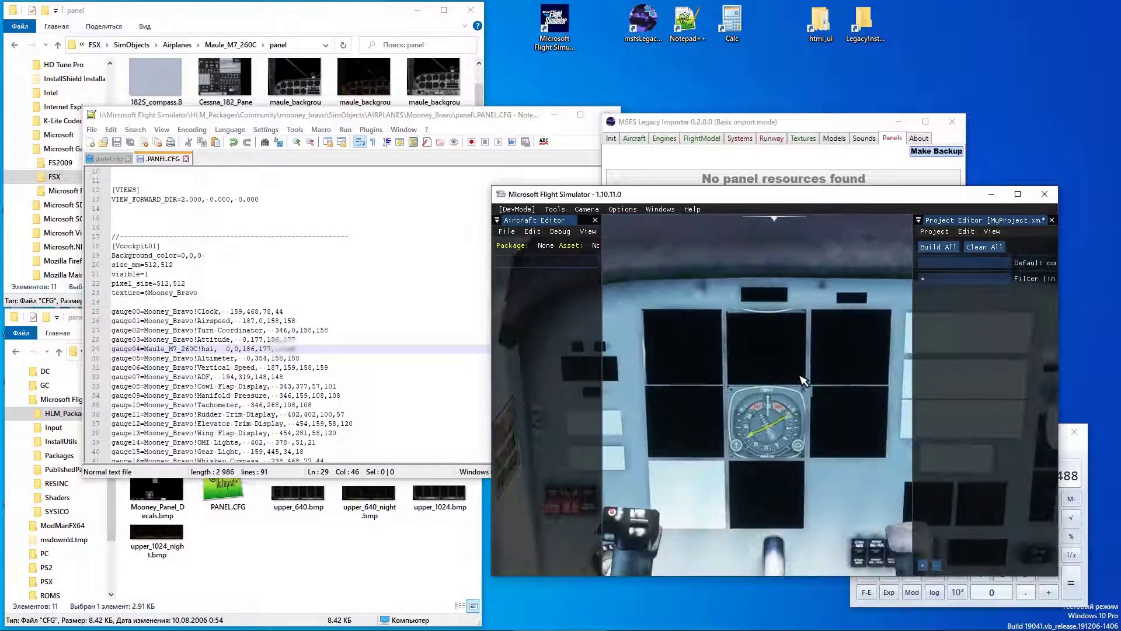
right_click_drag(800, 378, 808, 374)
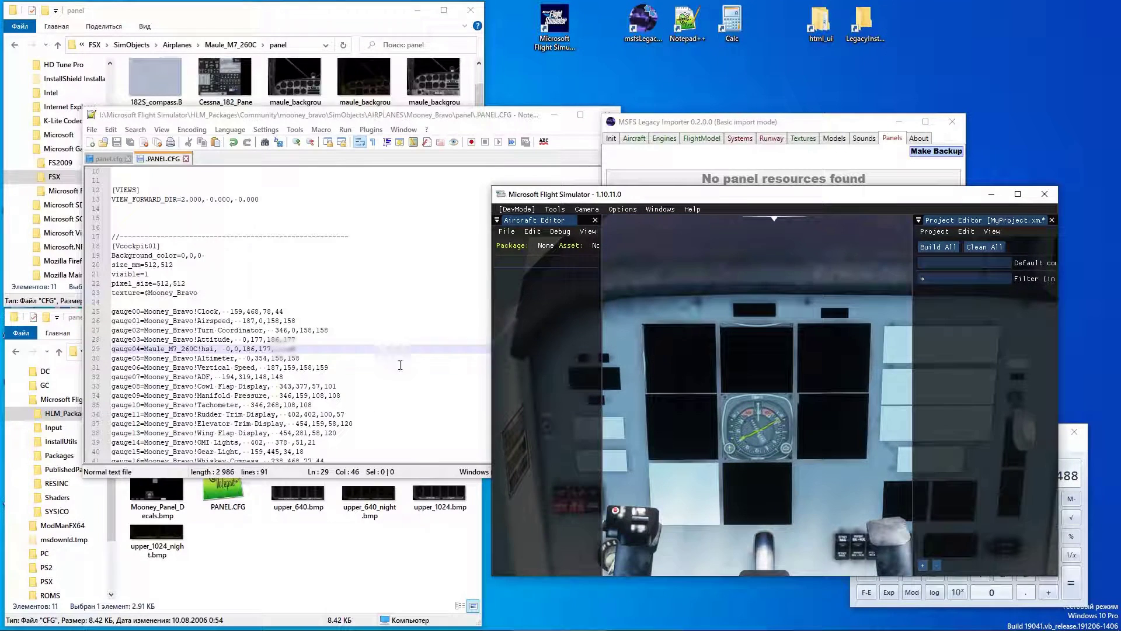
Step: Look up the vertical speed gauge's size in the Maule's panel.cfg and return to the Mooney Bravo's panel configuration
left_click(302, 352)
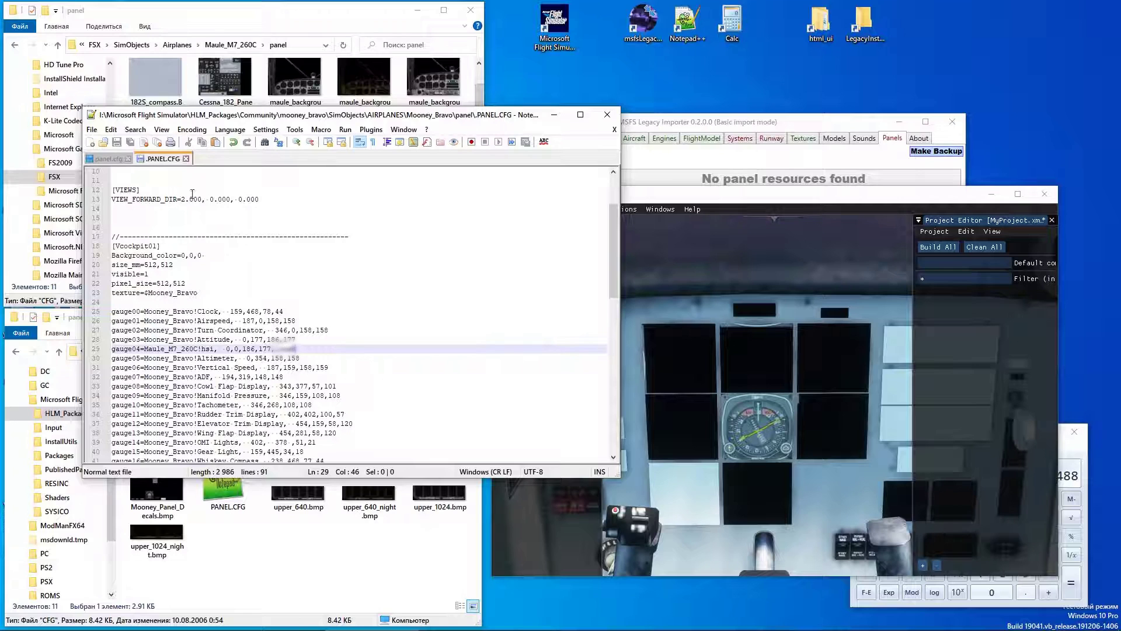
left_click(110, 159)
left_click(133, 265)
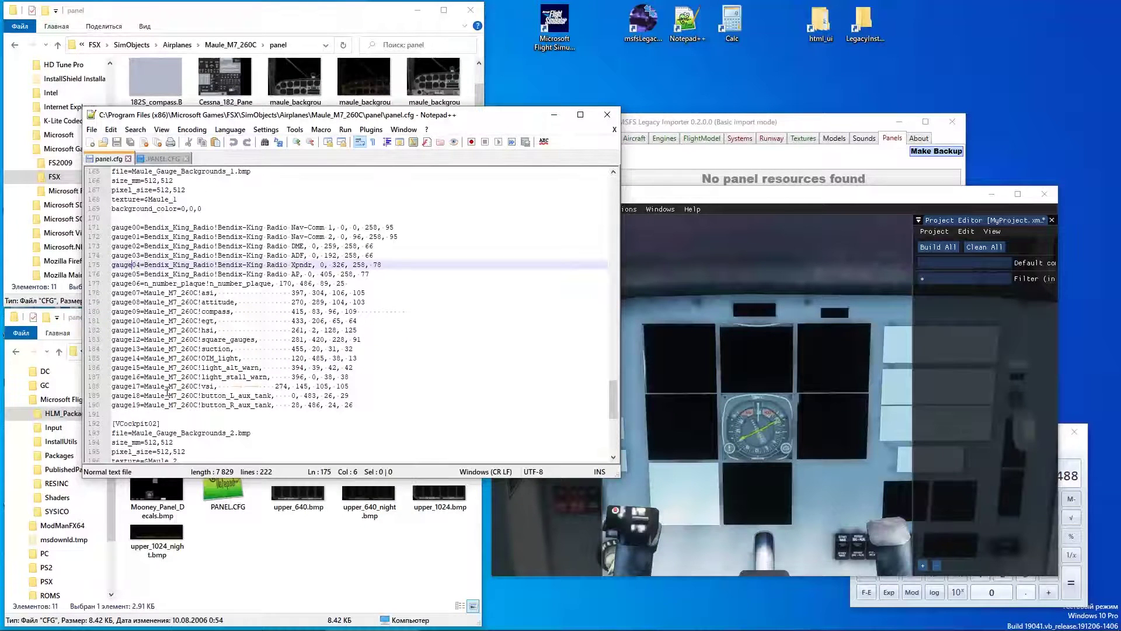
mouse_move(316, 388)
left_mouse_down()
mouse_move(350, 391)
mouse_move(328, 386)
left_mouse_up()
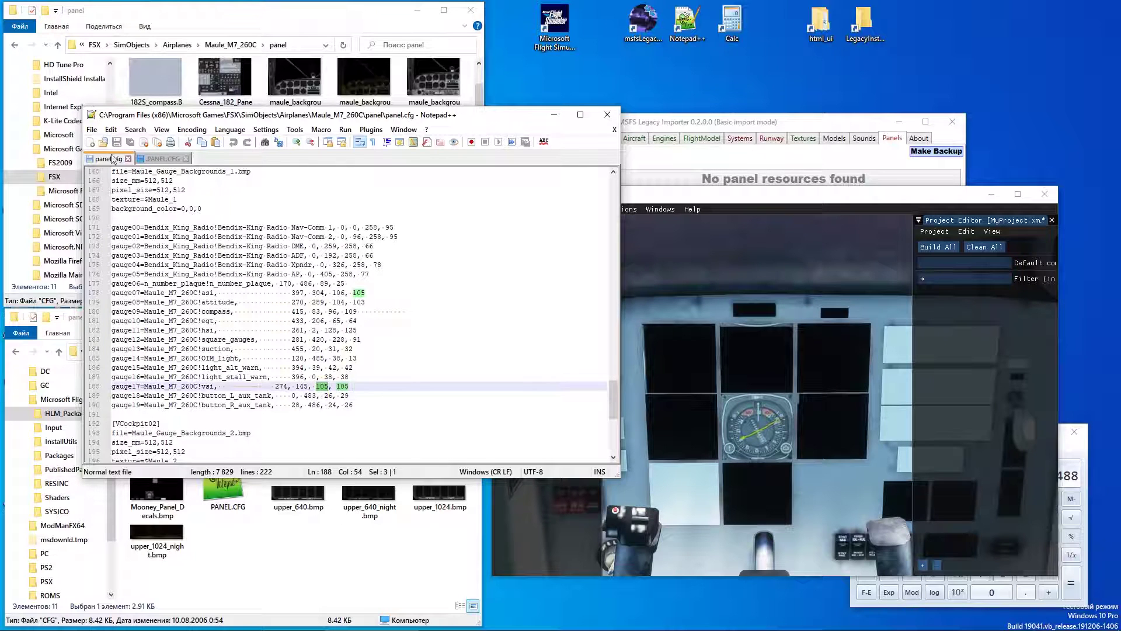
left_click(163, 159)
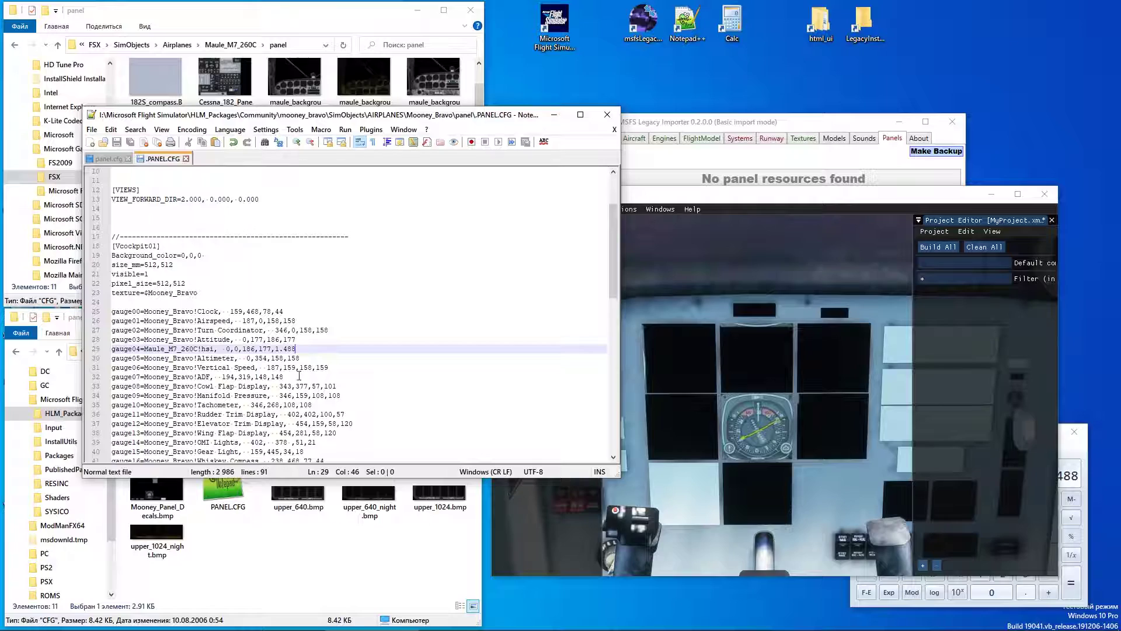